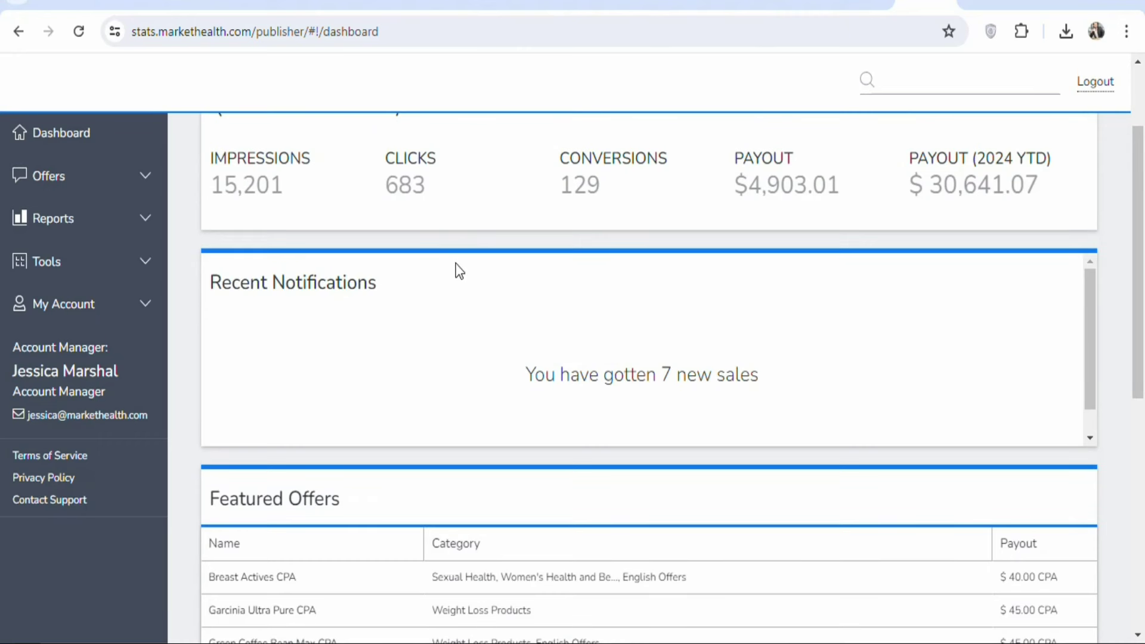
# - Switch to the public MarketHealth website and examine its home page and the list of affiliate offer categories
pyautogui.hotkey('alt', 'Tab')
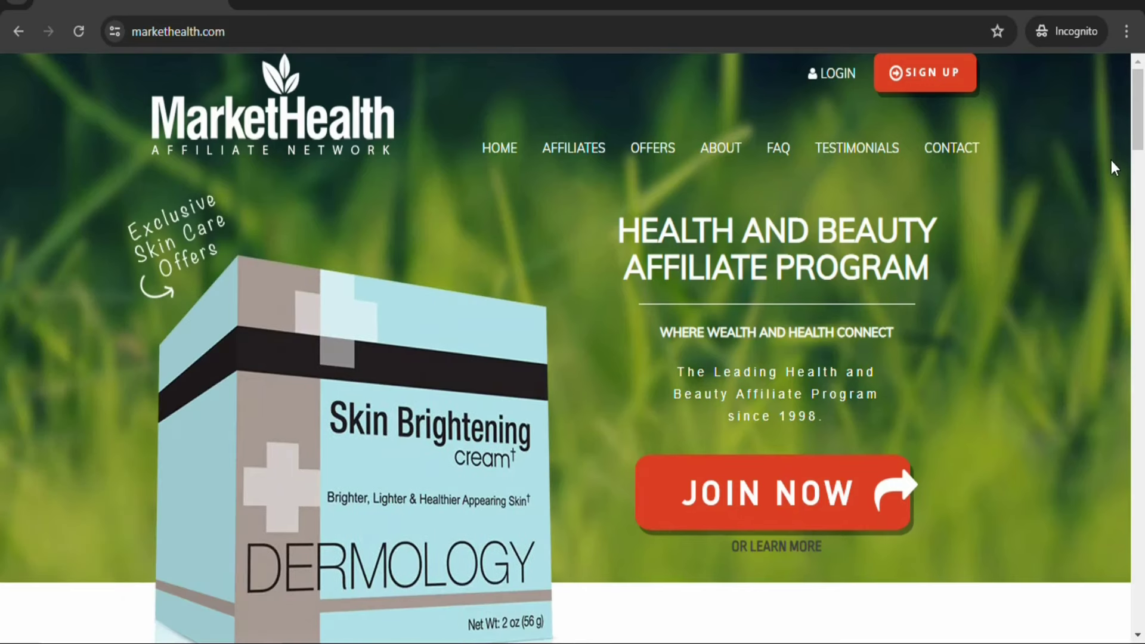
pyautogui.moveTo(1139, 117)
pyautogui.mouseDown()
pyautogui.moveTo(1140, 308)
pyautogui.moveTo(1140, 104)
pyautogui.mouseUp()
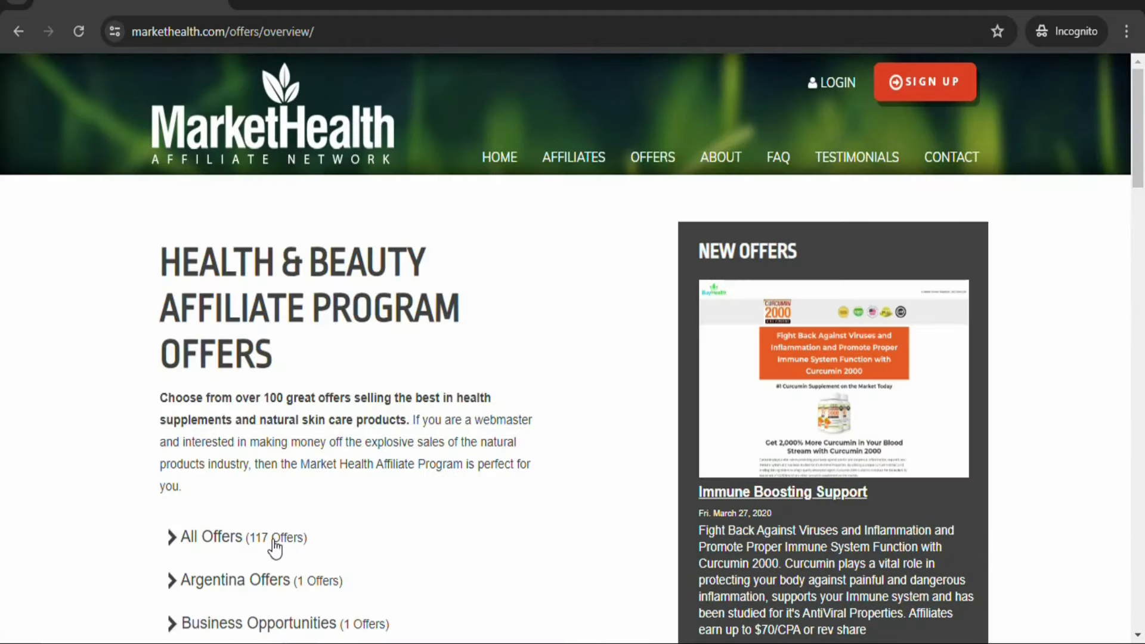
pyautogui.click(1142, 226)
pyautogui.moveTo(1141, 238); pyautogui.dragTo(1142, 285)
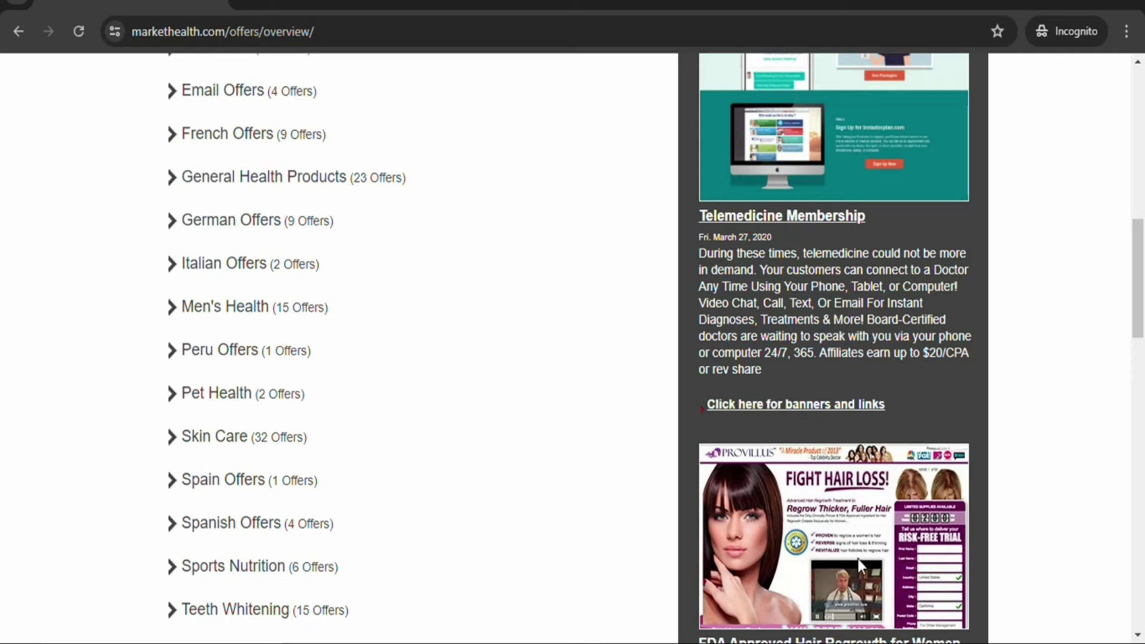
pyautogui.moveTo(1138, 358); pyautogui.dragTo(1142, 152)
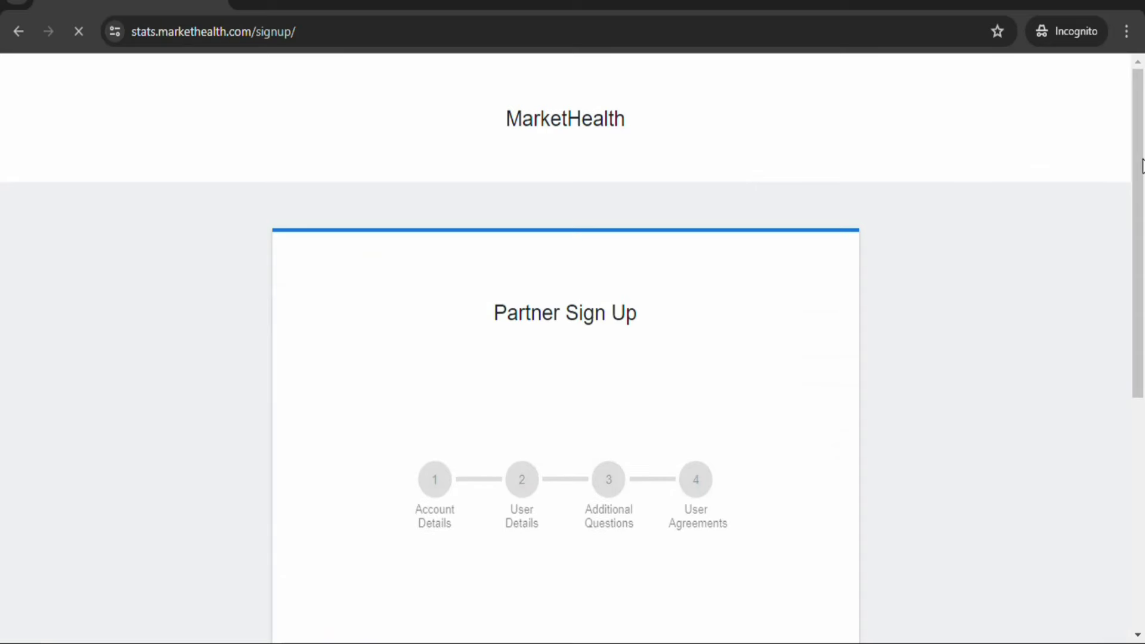
# - Review the required account fields on the Partner Sign Up form
pyautogui.scroll(-1, 1141, 239)
pyautogui.moveTo(1139, 210); pyautogui.dragTo(1140, 413)
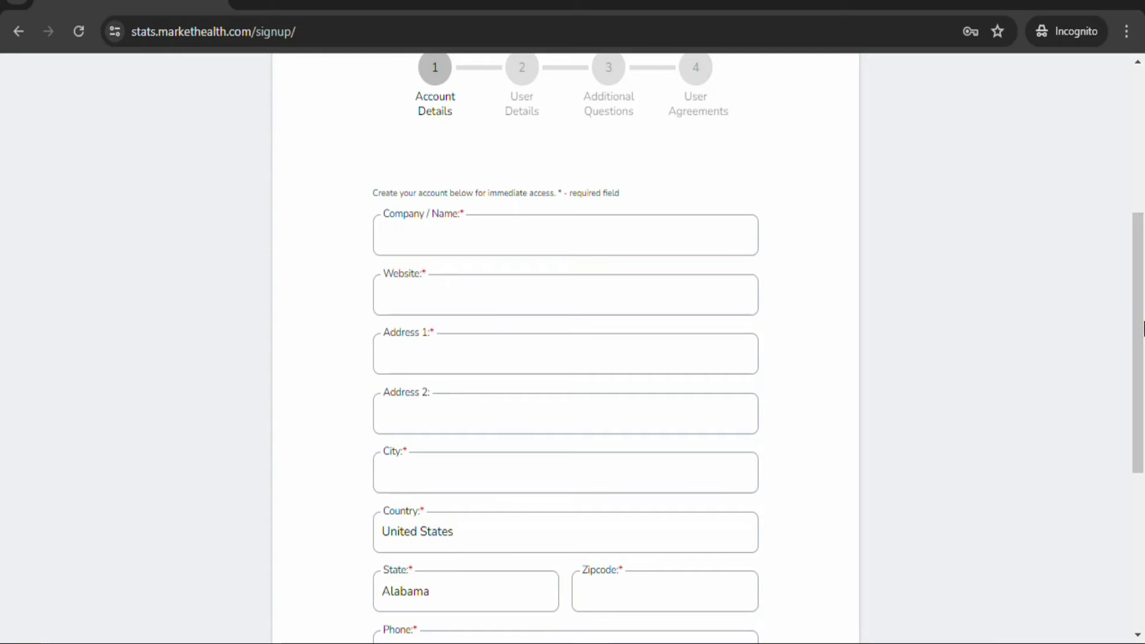
pyautogui.scroll(1, 480, 509)
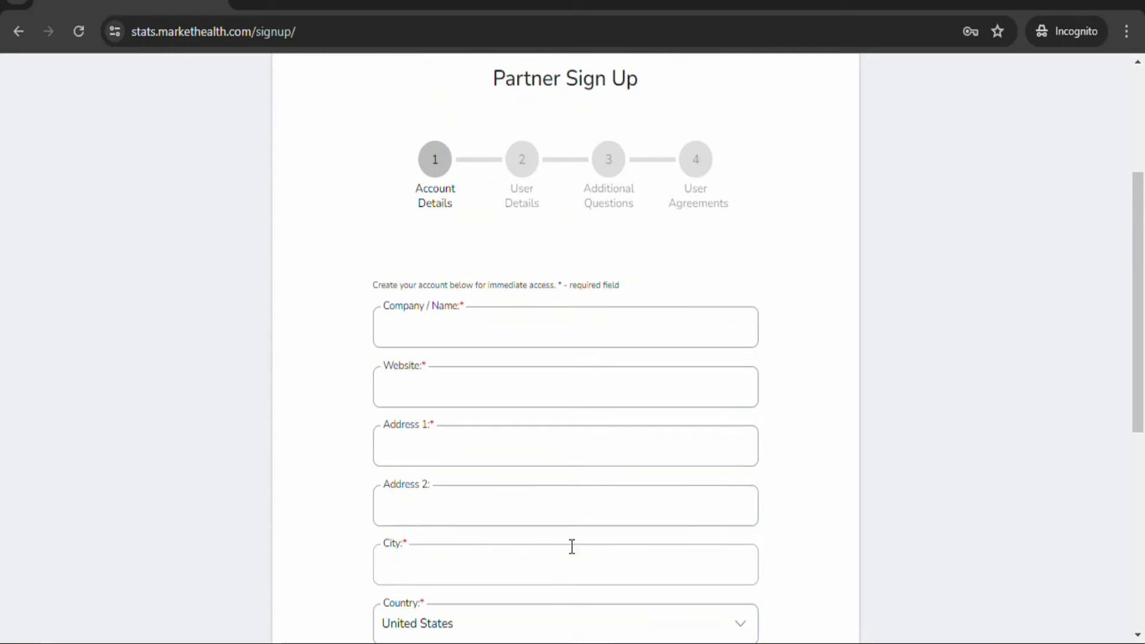
pyautogui.moveTo(1141, 337); pyautogui.dragTo(1142, 379)
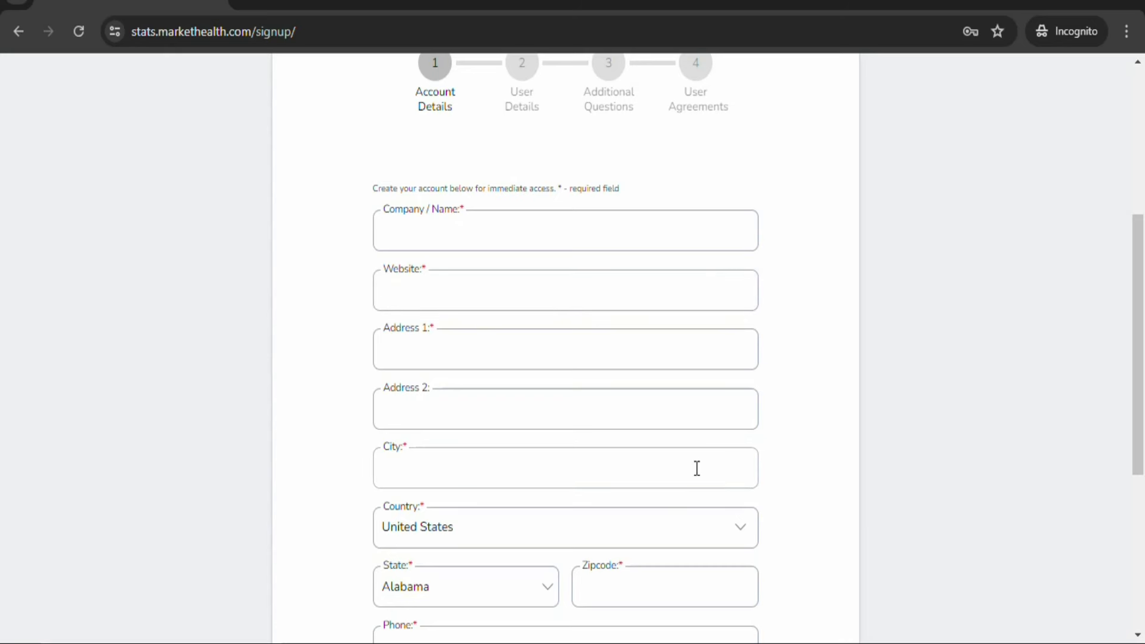
pyautogui.scroll(-3, 1143, 435)
pyautogui.moveTo(1143, 435); pyautogui.dragTo(1143, 61)
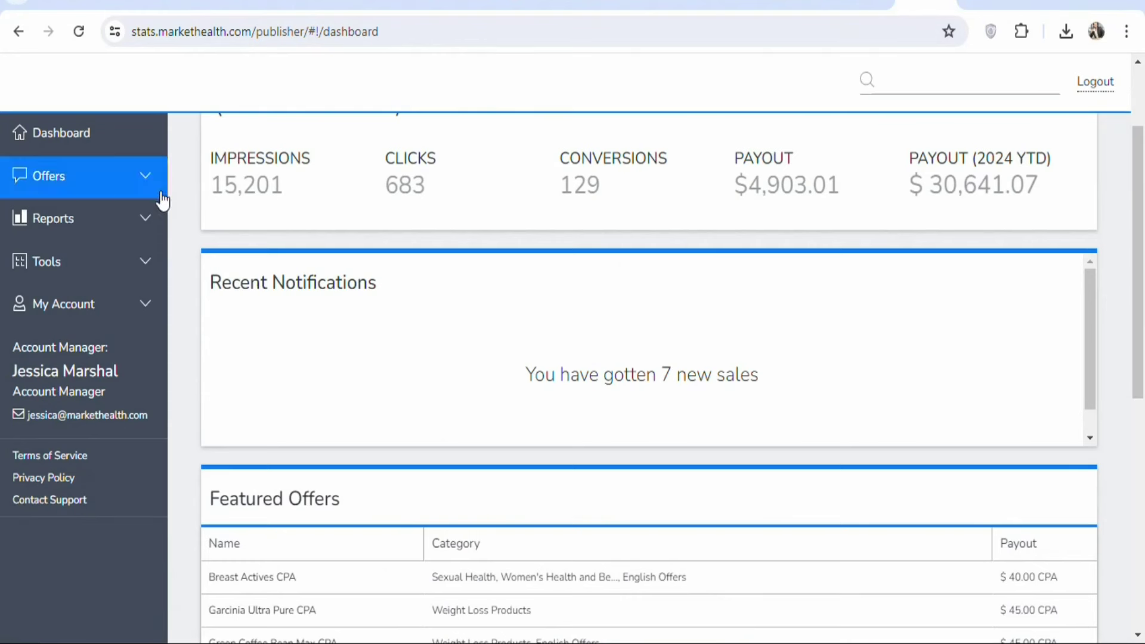
# - Open the All Offers list in the publisher dashboard and look over its payouts, categories and filters
pyautogui.moveTo(144, 180)
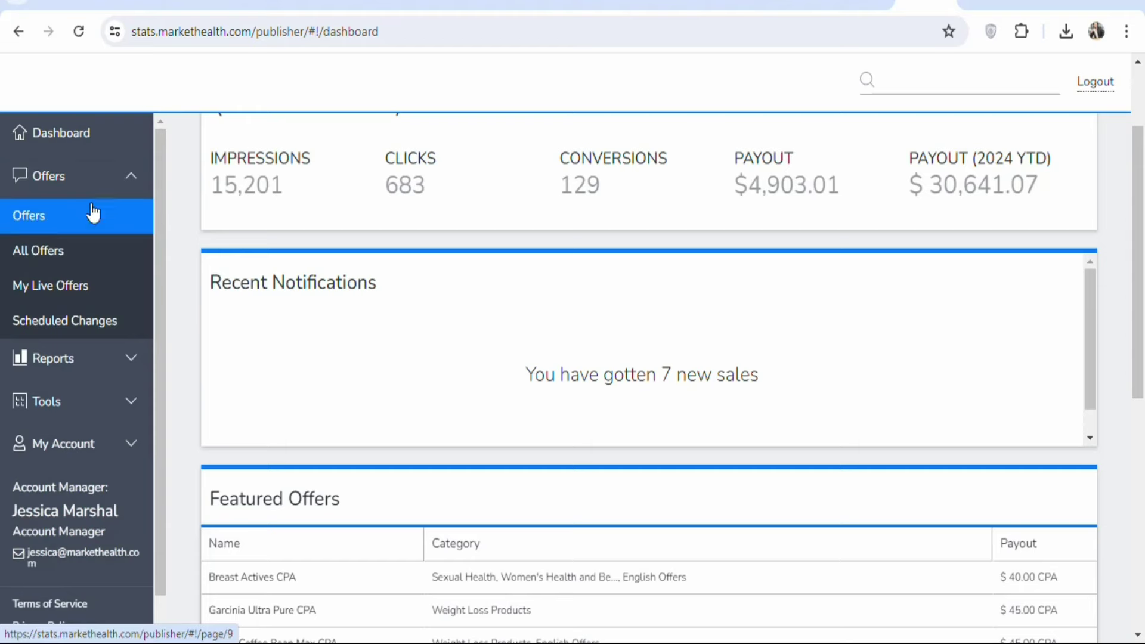
pyautogui.click(40, 250)
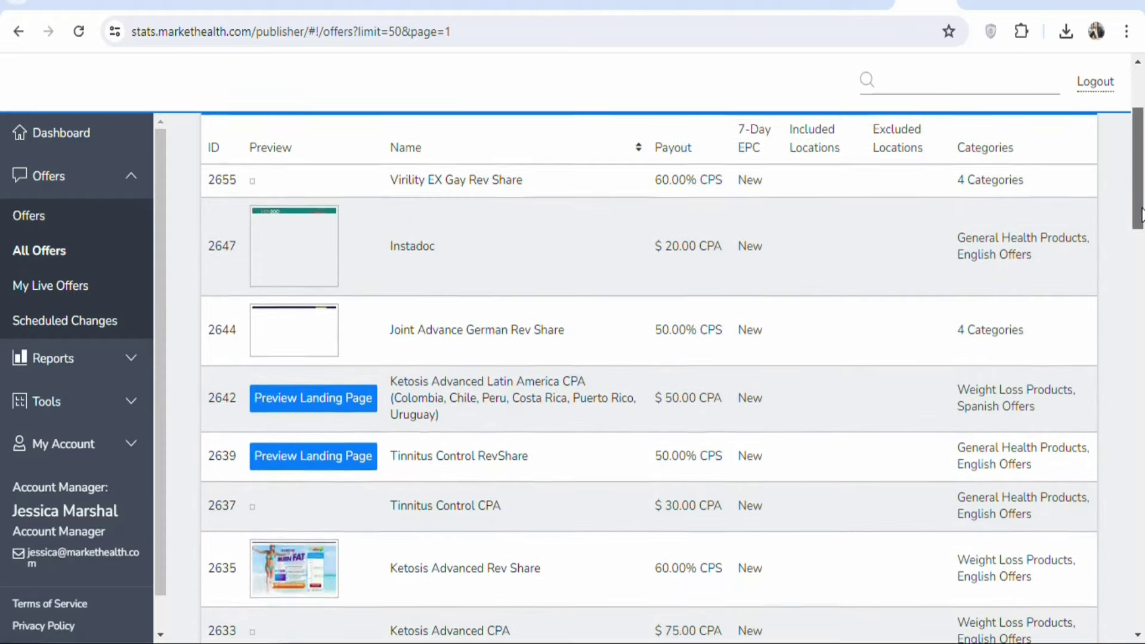
pyautogui.moveTo(1140, 202); pyautogui.dragTo(1143, 126)
pyautogui.click(458, 232)
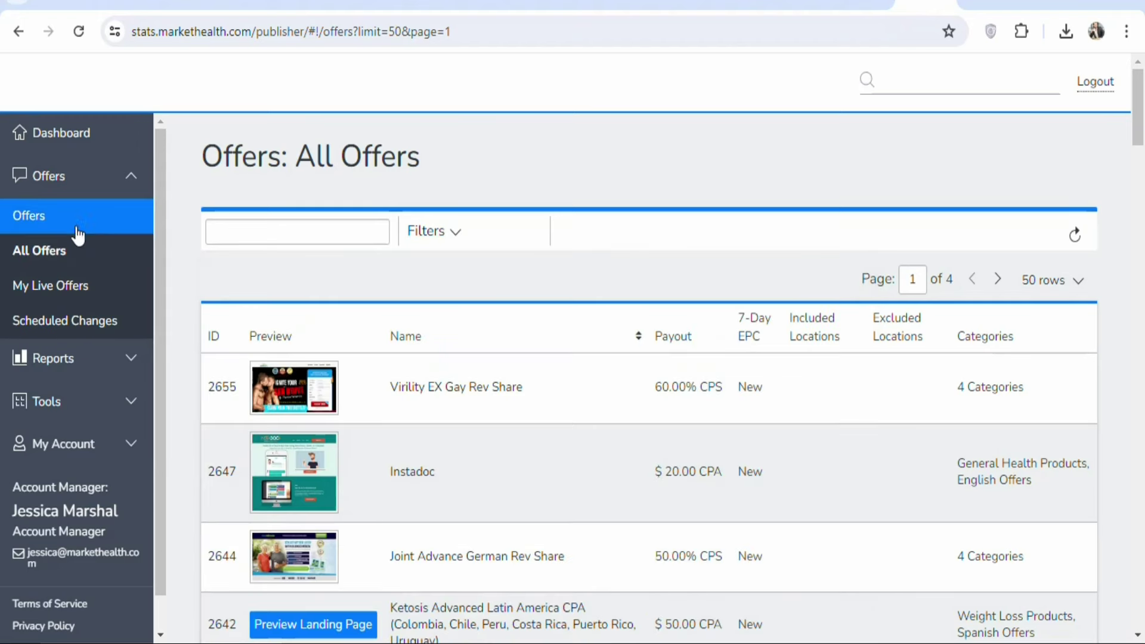
# - Open the publisher Offers page and bring up its Offer Categories section
pyautogui.click(79, 233)
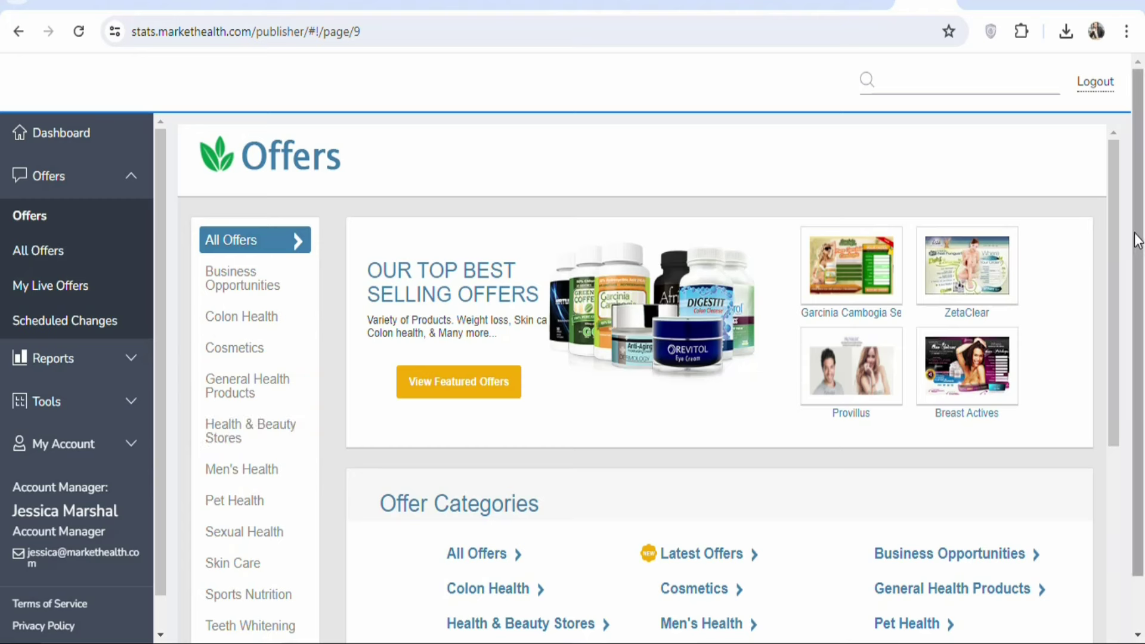
pyautogui.scroll(-1, 1140, 132)
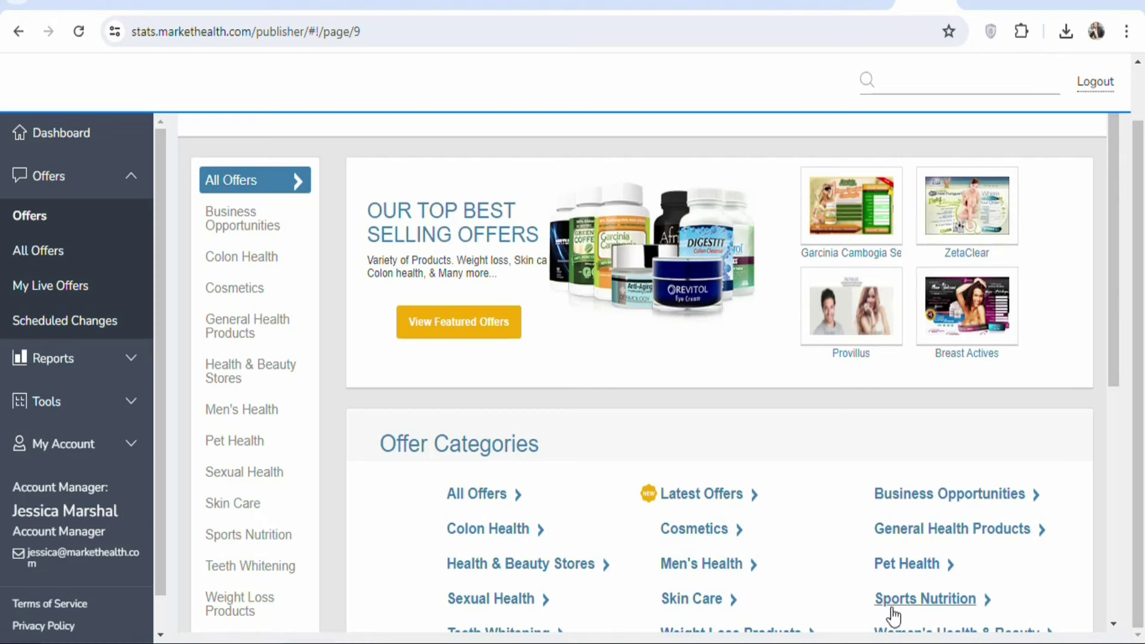
pyautogui.moveTo(1107, 360); pyautogui.dragTo(1104, 477)
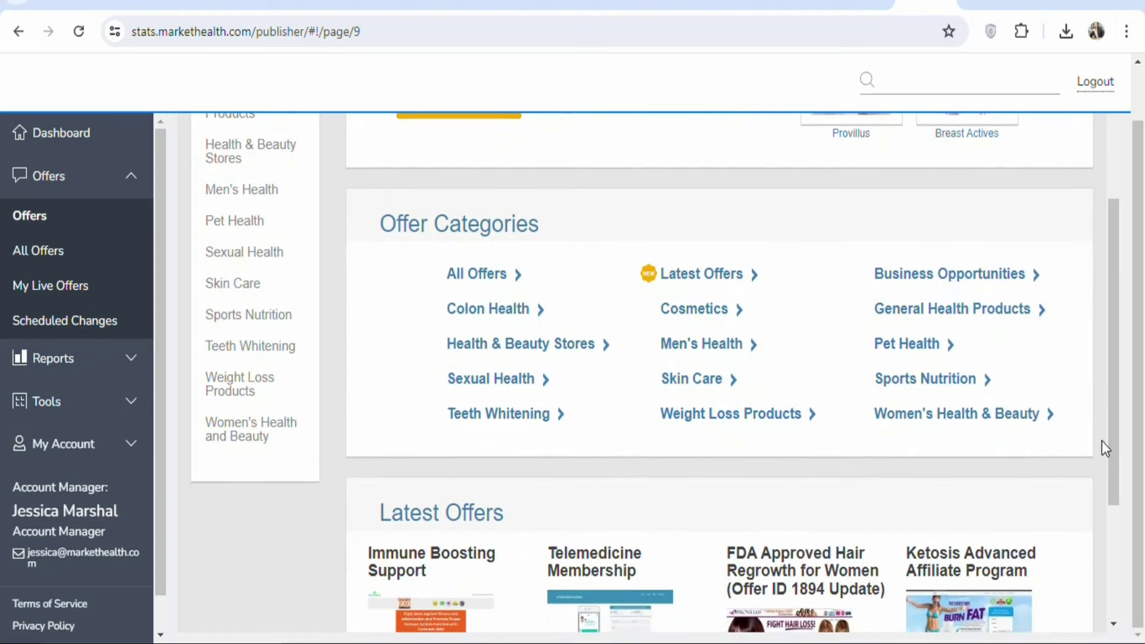
pyautogui.moveTo(1109, 446); pyautogui.dragTo(1109, 478)
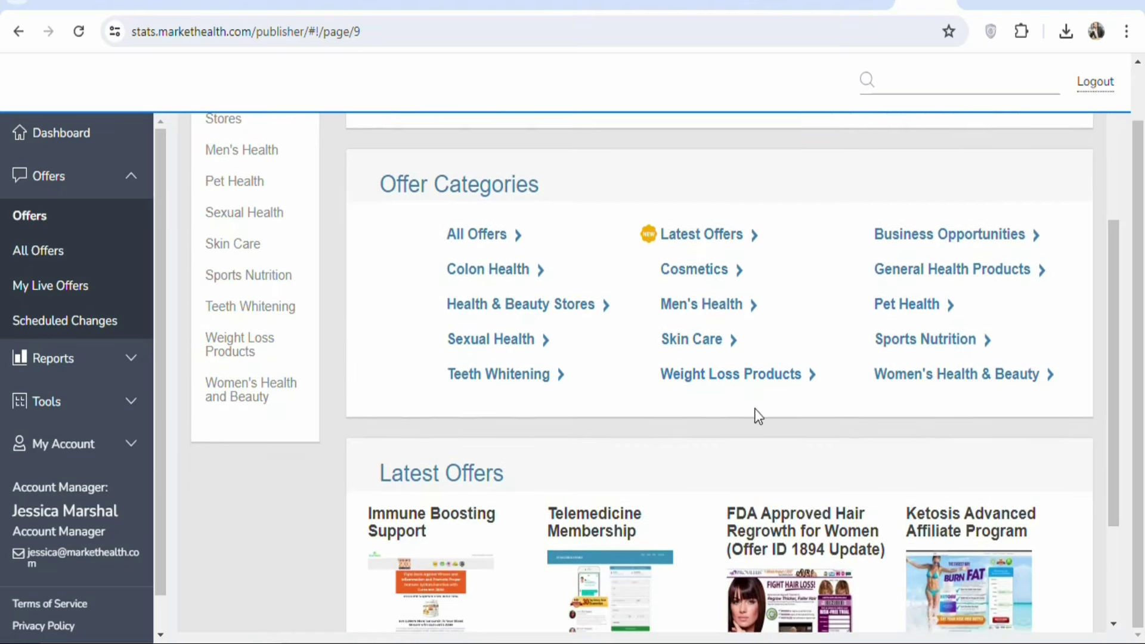
# - Browse the Weight Loss Products category and open the $75.00 Ketosis Advanced CPA offer
pyautogui.click(737, 377)
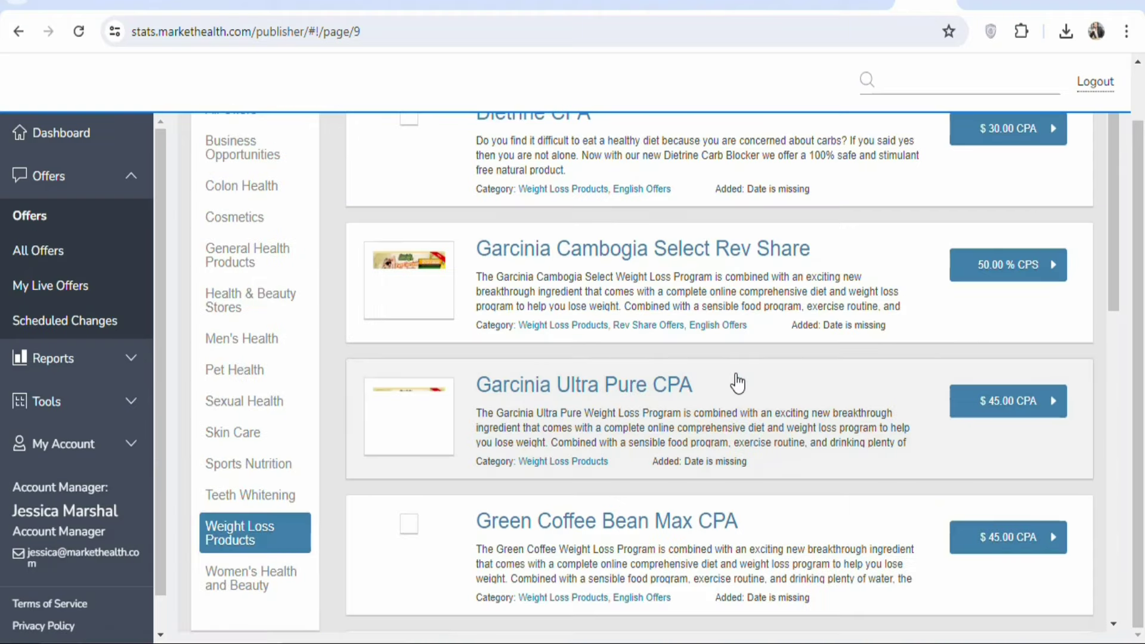
pyautogui.moveTo(1117, 281); pyautogui.dragTo(1115, 242)
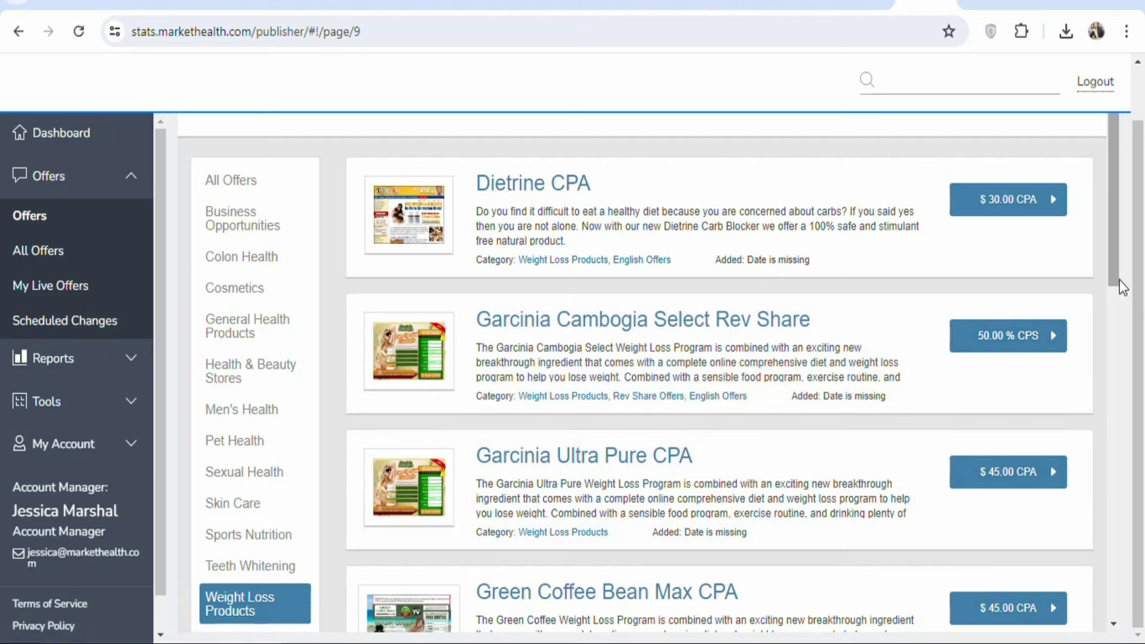
pyautogui.moveTo(1117, 274); pyautogui.dragTo(1112, 399)
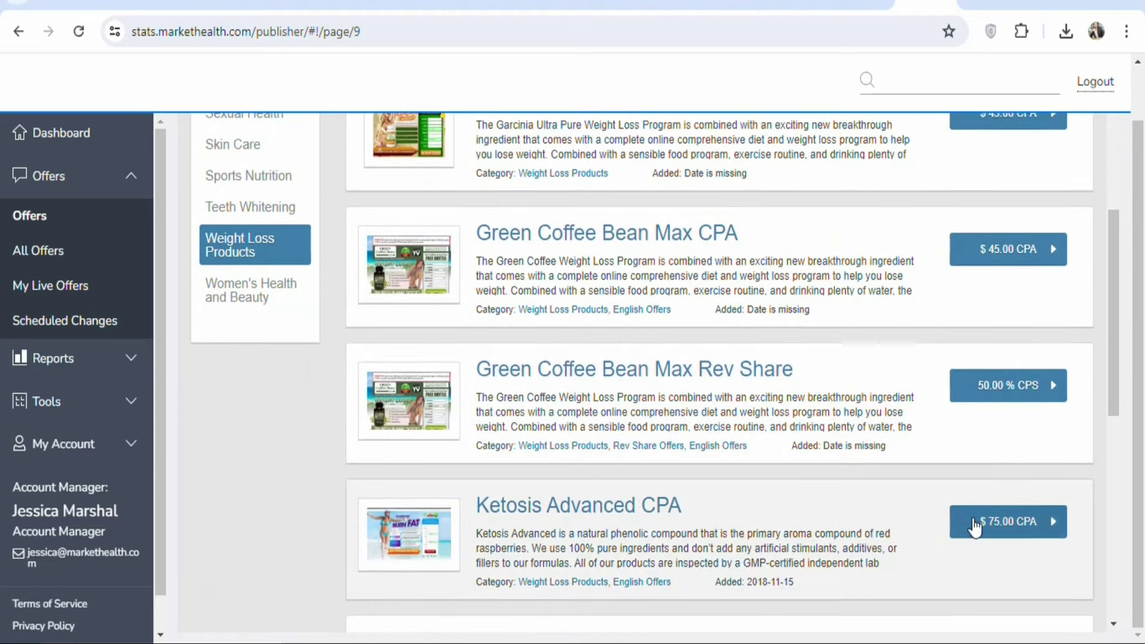
pyautogui.moveTo(1115, 393); pyautogui.dragTo(1115, 467)
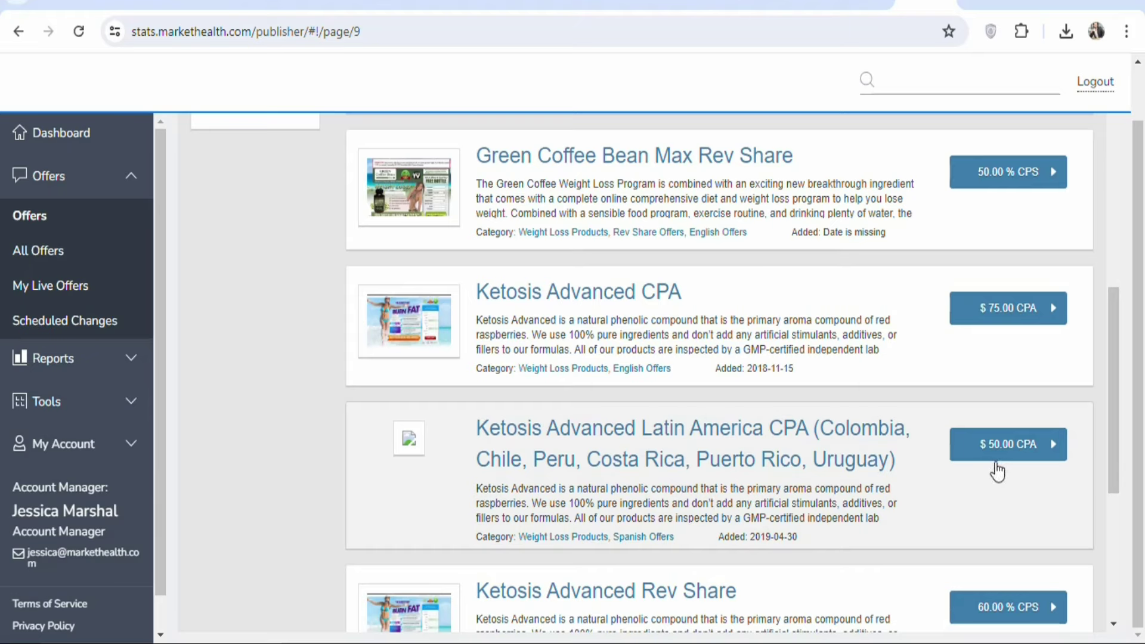
pyautogui.scroll(-1, 1113, 487)
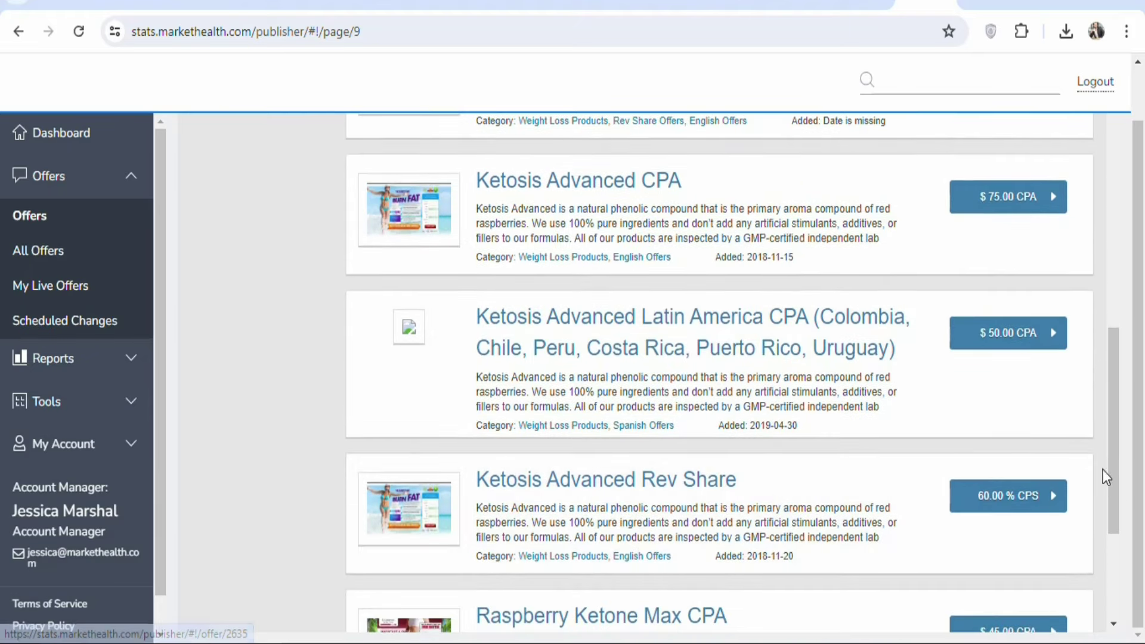
pyautogui.moveTo(1111, 466); pyautogui.dragTo(1109, 373)
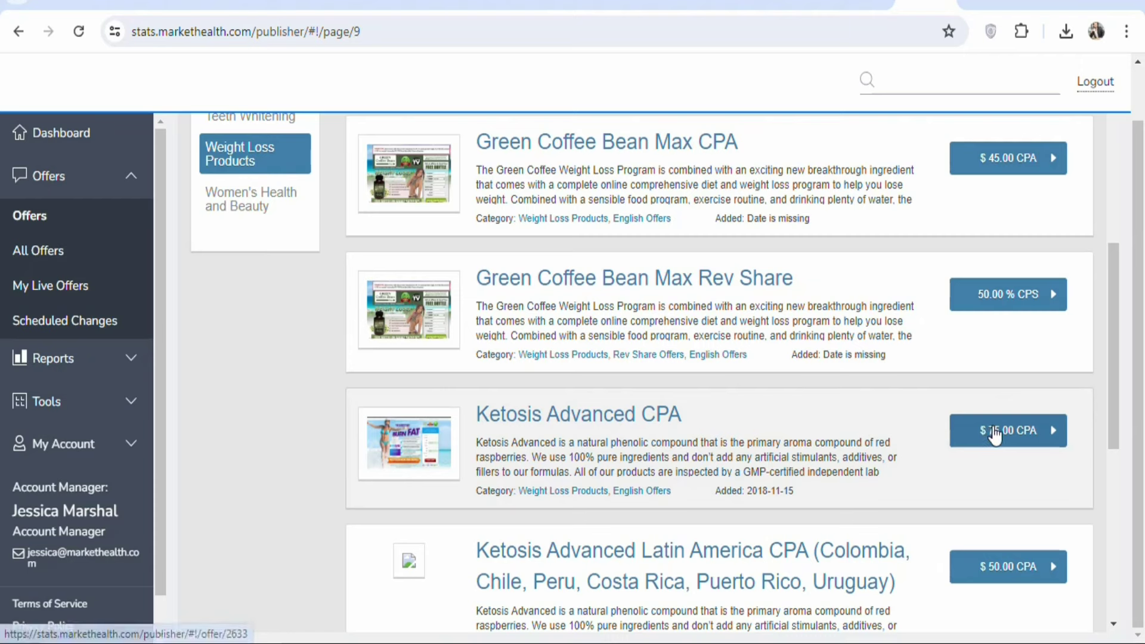
pyautogui.click(959, 438)
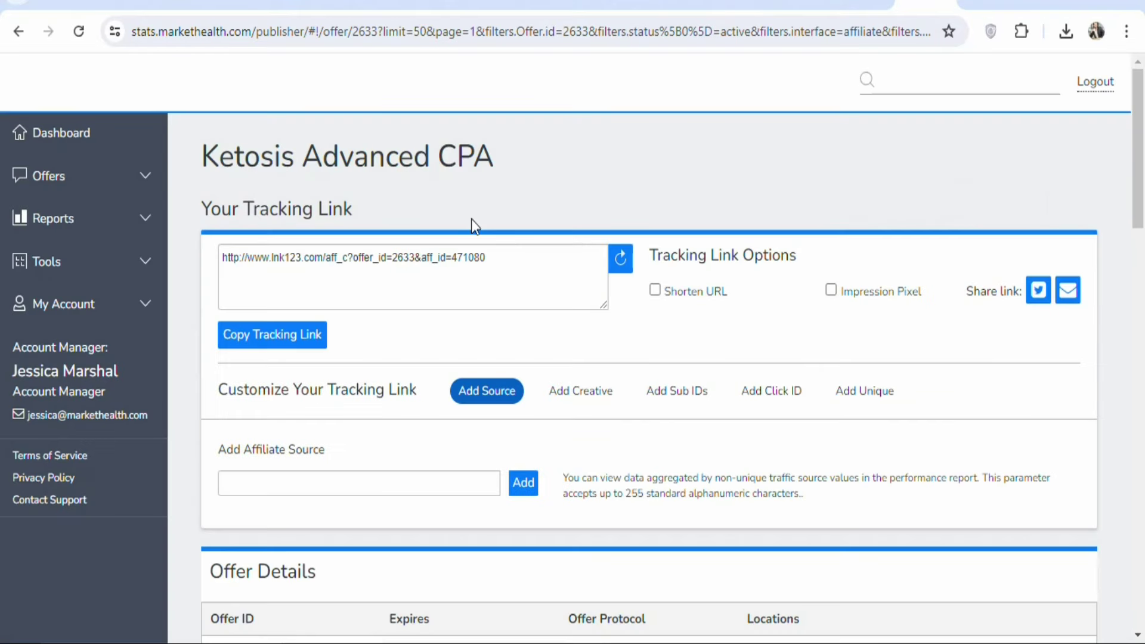
# - Examine the Ketosis Advanced CPA offer's tracking link, offer details, payout and product notes
pyautogui.moveTo(373, 257); pyautogui.dragTo(523, 282)
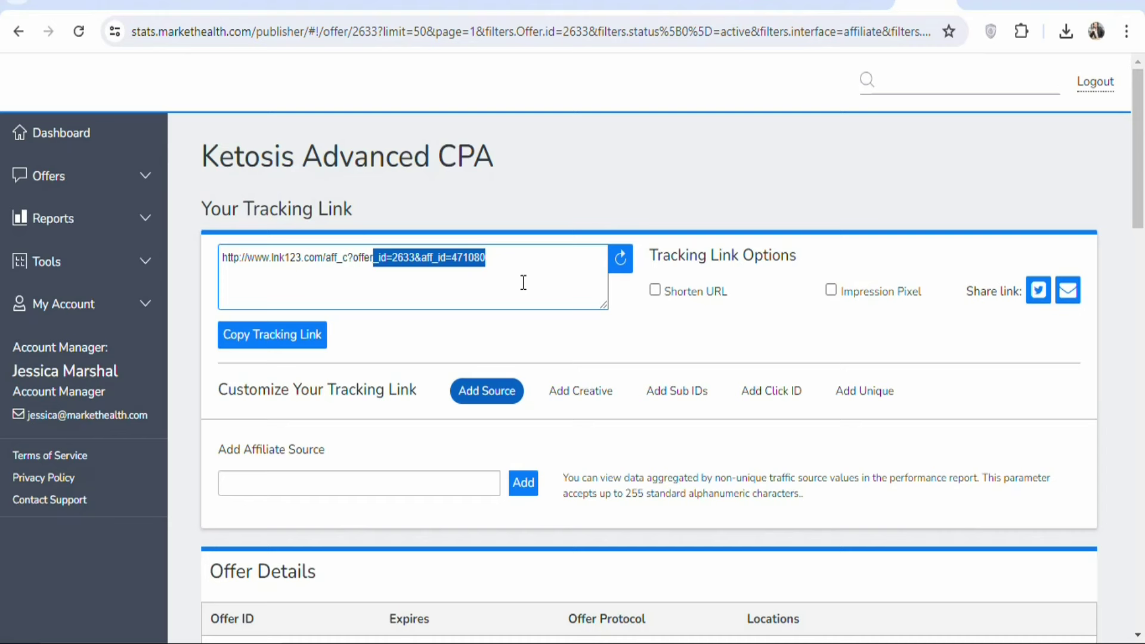
pyautogui.click(523, 282)
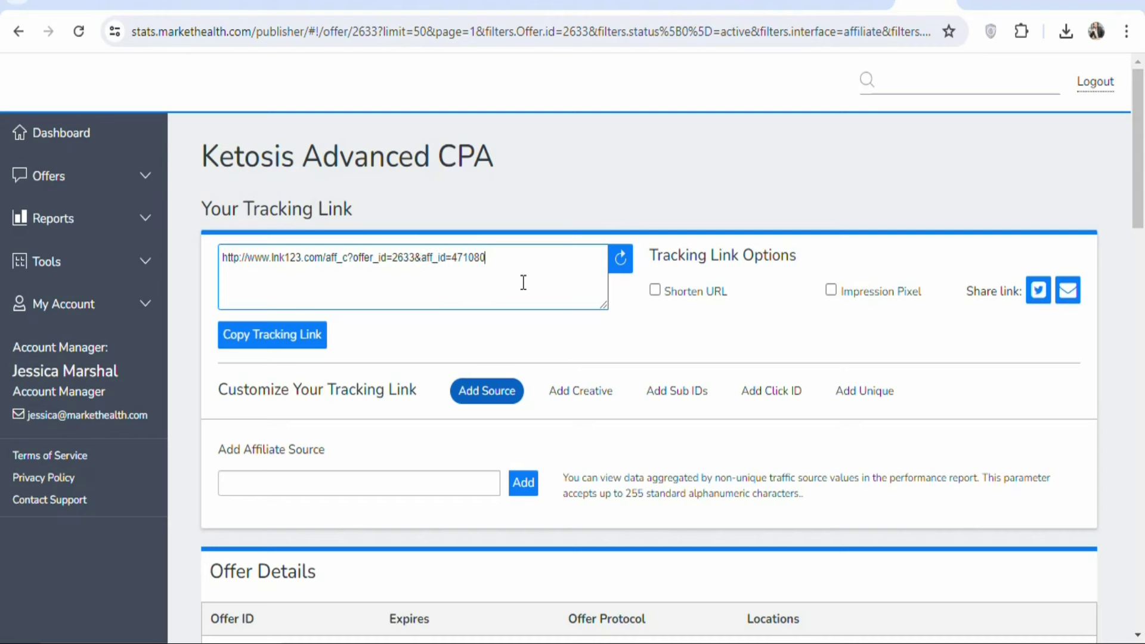
pyautogui.scroll(-5, 685, 375)
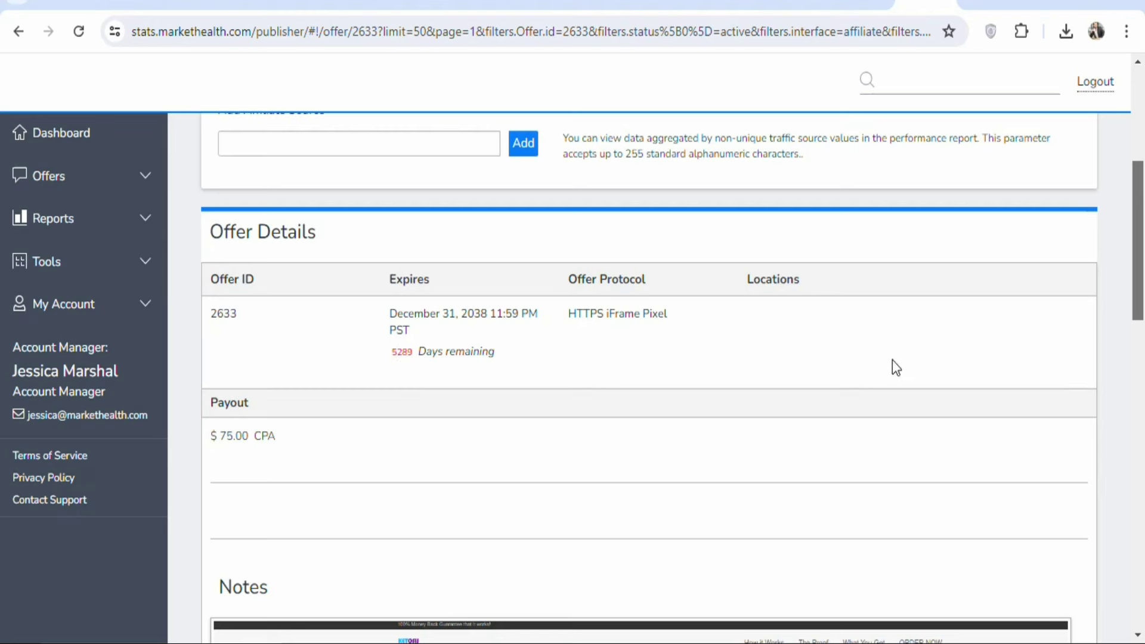
pyautogui.scroll(-1, 1094, 339)
pyautogui.scroll(1, 1141, 270)
pyautogui.moveTo(1141, 269); pyautogui.dragTo(1142, 406)
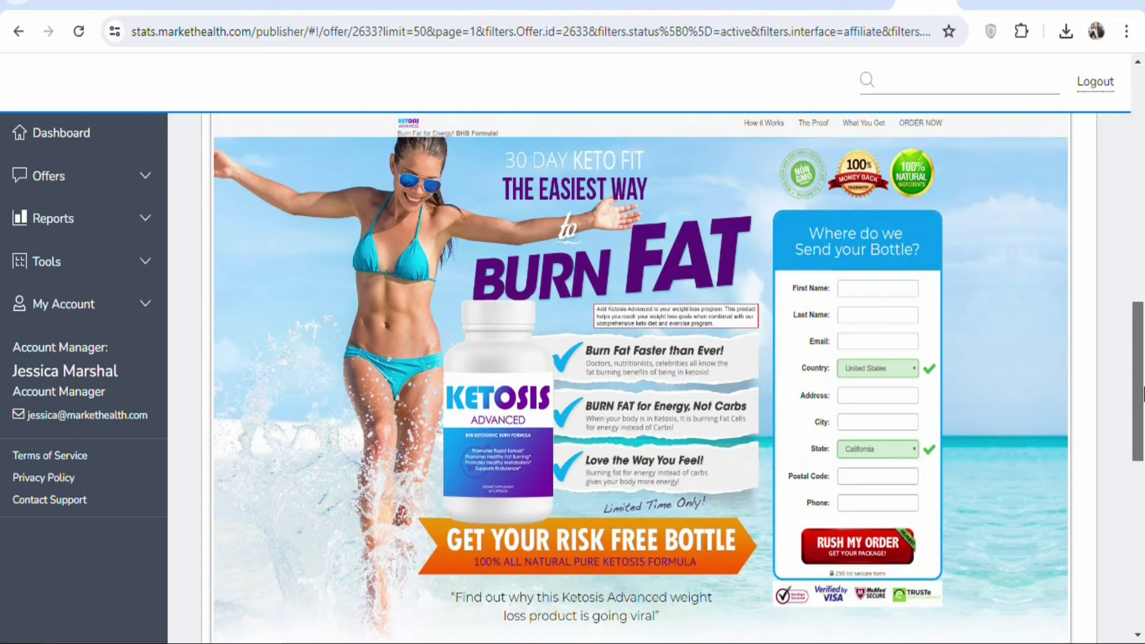
pyautogui.moveTo(1142, 387); pyautogui.dragTo(1140, 453)
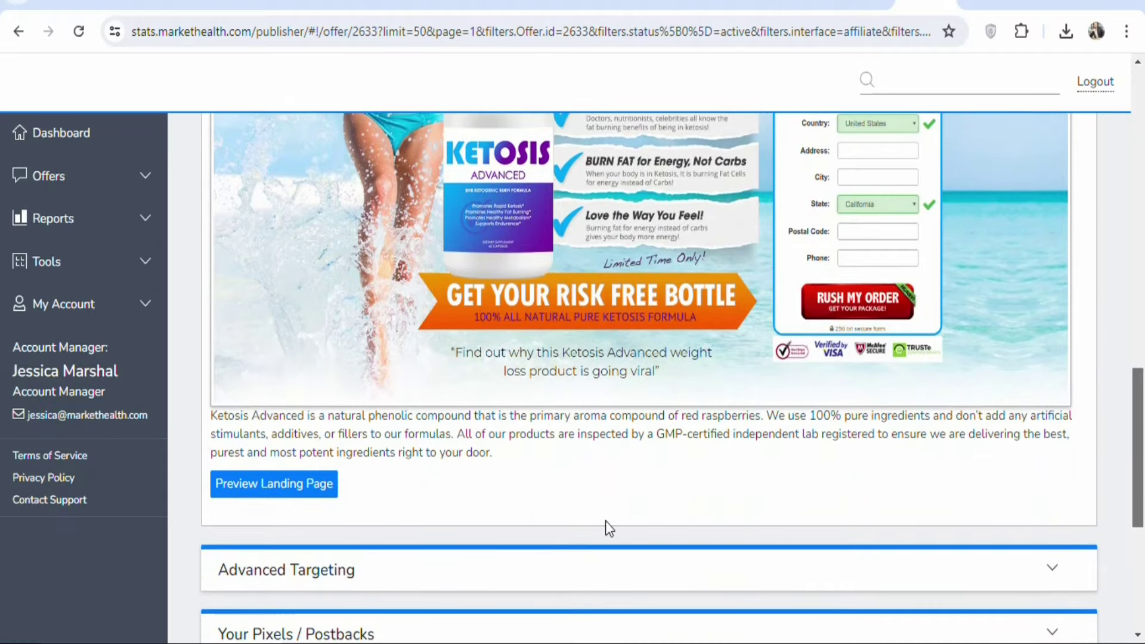
# - Preview the Ketosis Advanced landing page and read through its sales content down to the footer
pyautogui.click(274, 490)
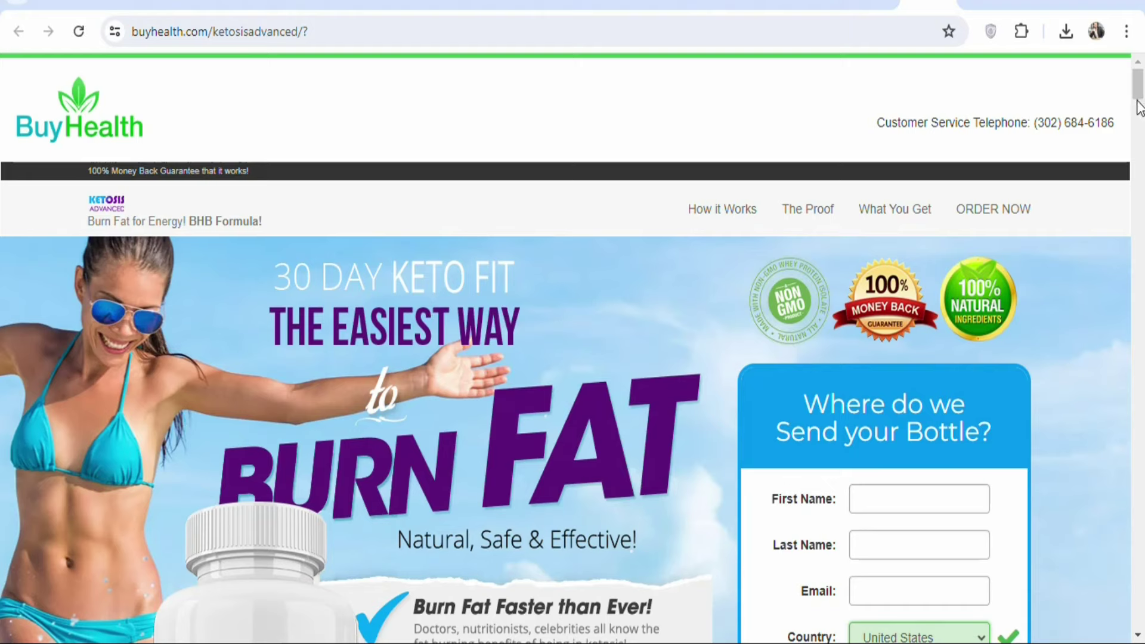
pyautogui.moveTo(1138, 95); pyautogui.dragTo(1141, 638)
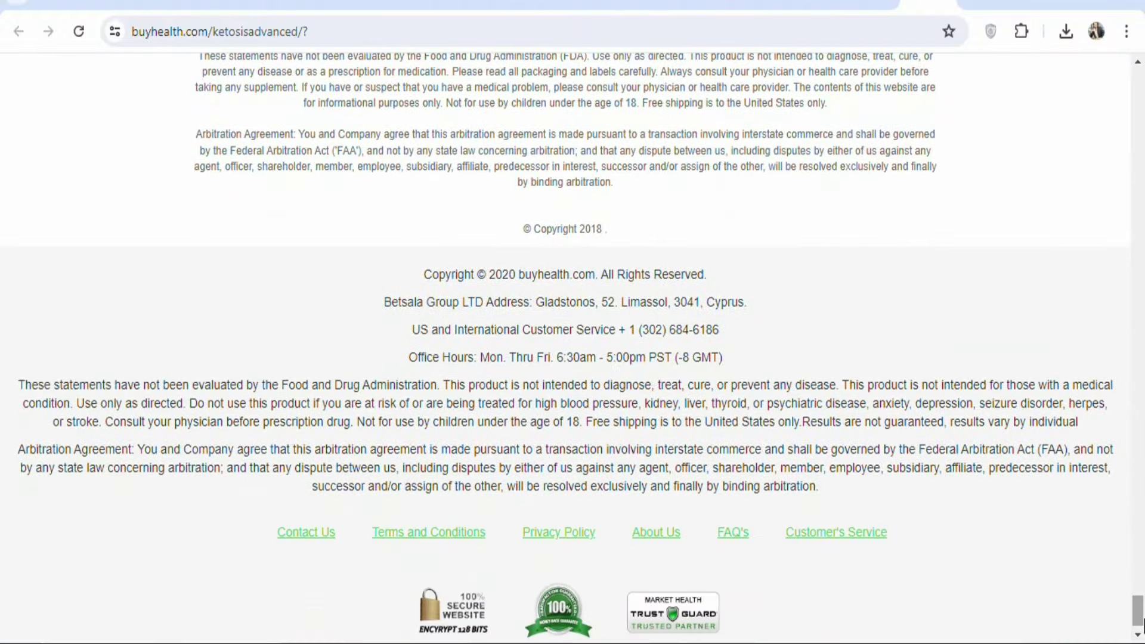
pyautogui.click(1139, 263)
pyautogui.click(1140, 263)
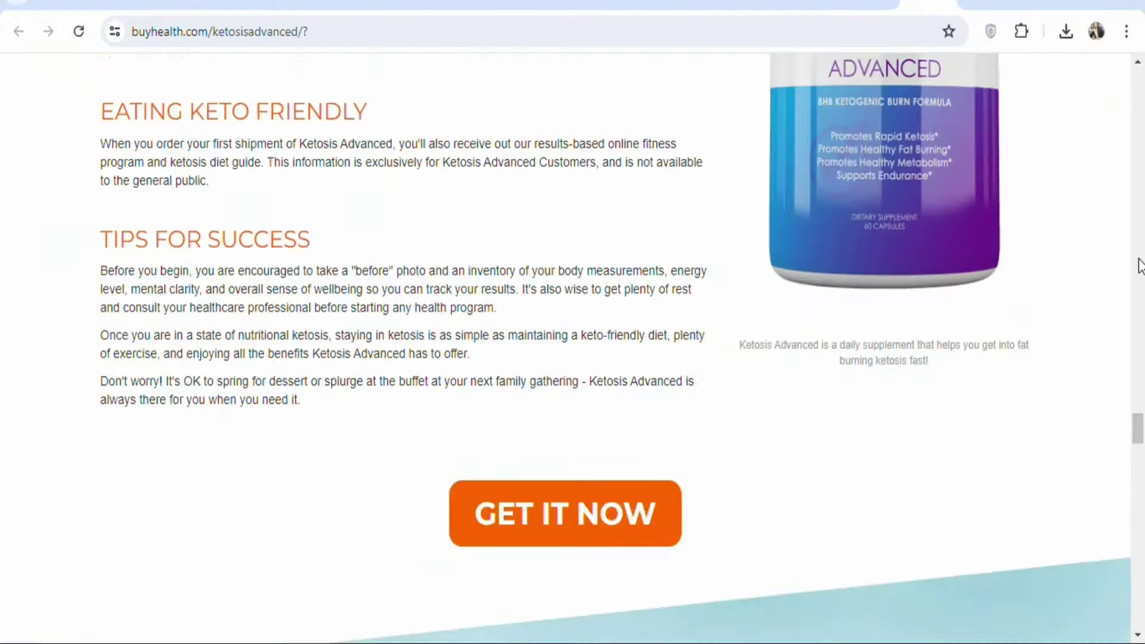
pyautogui.scroll(1, 1140, 263)
# - Return to the Ketosis Advanced CPA offer page and highlight the ending of its tracking link
pyautogui.click(808, 3)
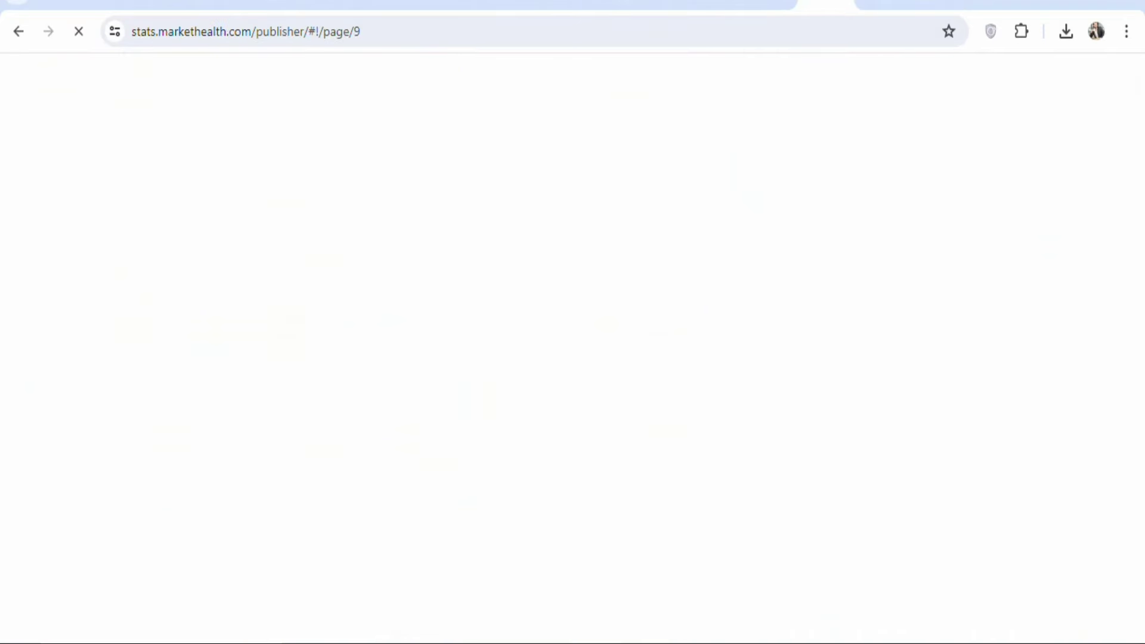
pyautogui.click(847, 5)
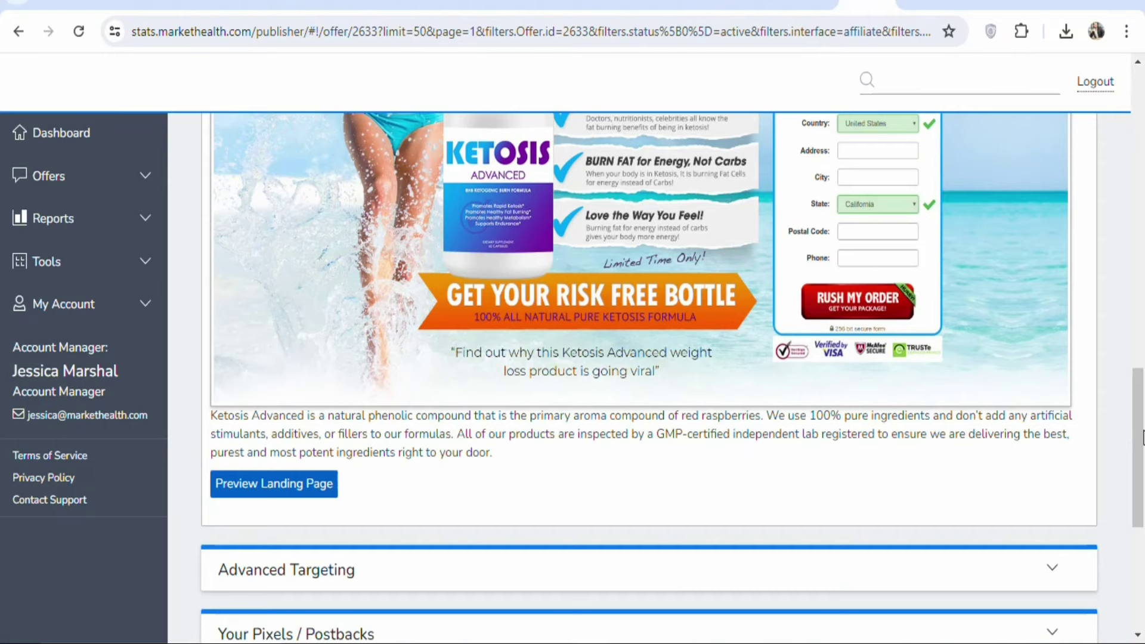
pyautogui.click(1138, 279)
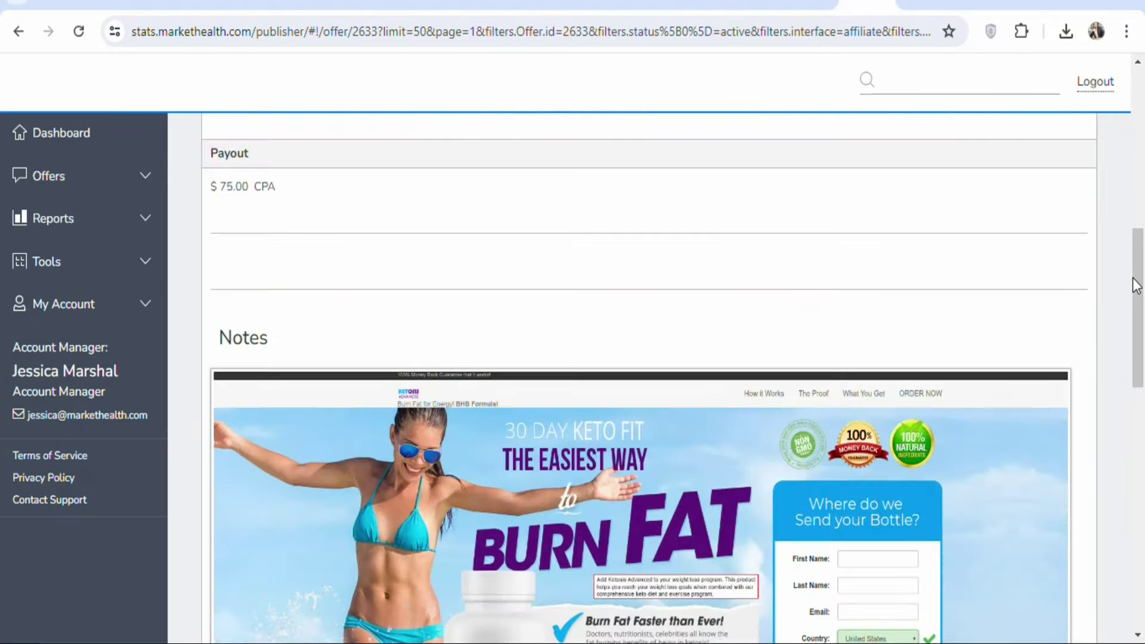
pyautogui.moveTo(1138, 280); pyautogui.dragTo(1139, 117)
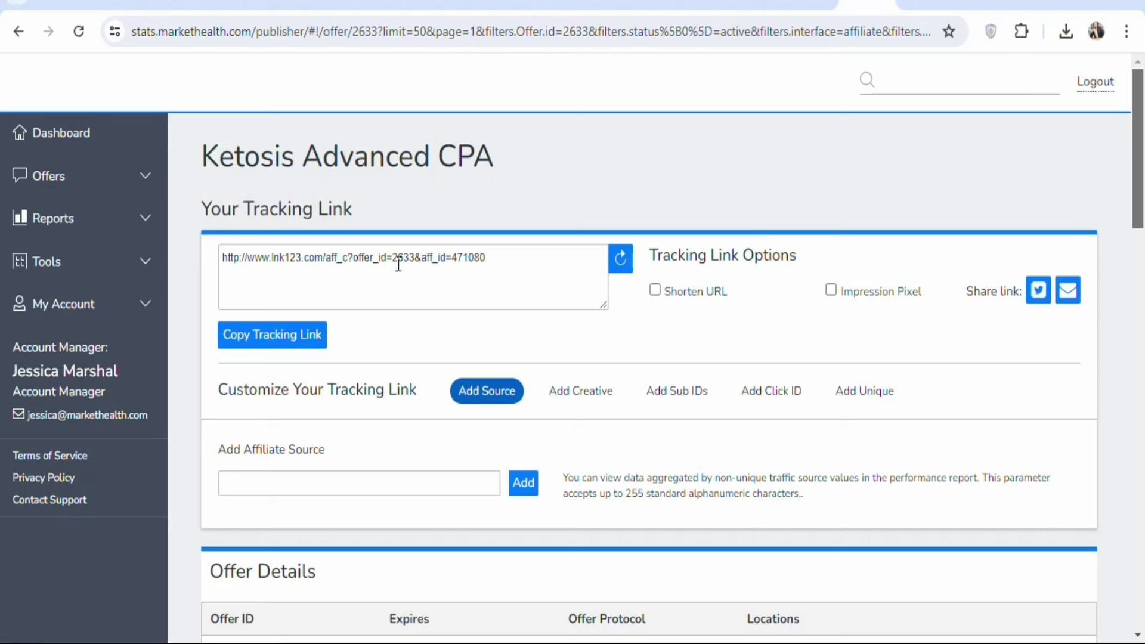
pyautogui.moveTo(399, 265); pyautogui.dragTo(502, 258)
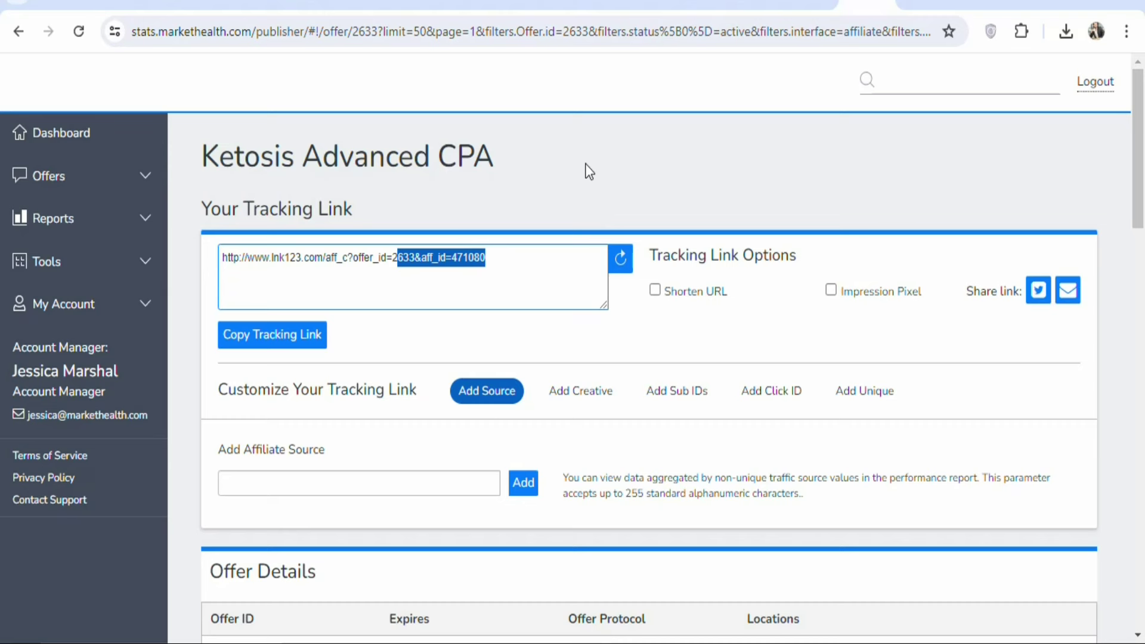
# - Switch to the Classi4u New Zealand classifieds site in Firefox and sign in with Google
pyautogui.click(529, 246)
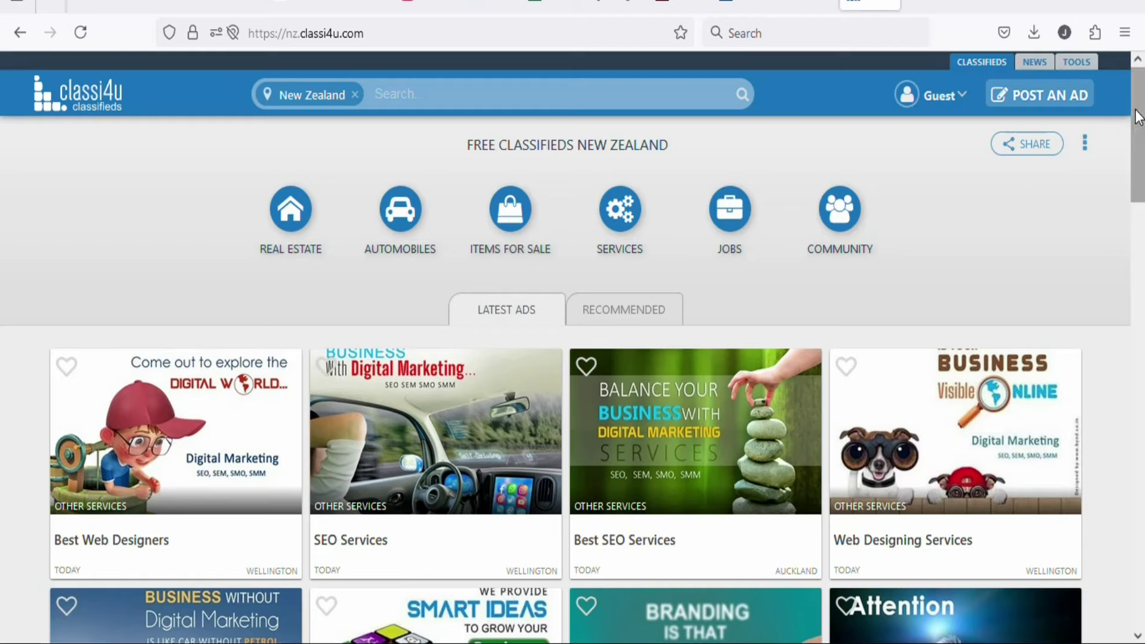
pyautogui.moveTo(1139, 113)
pyautogui.mouseDown()
pyautogui.moveTo(1142, 538)
pyautogui.moveTo(1142, 130)
pyautogui.mouseUp()
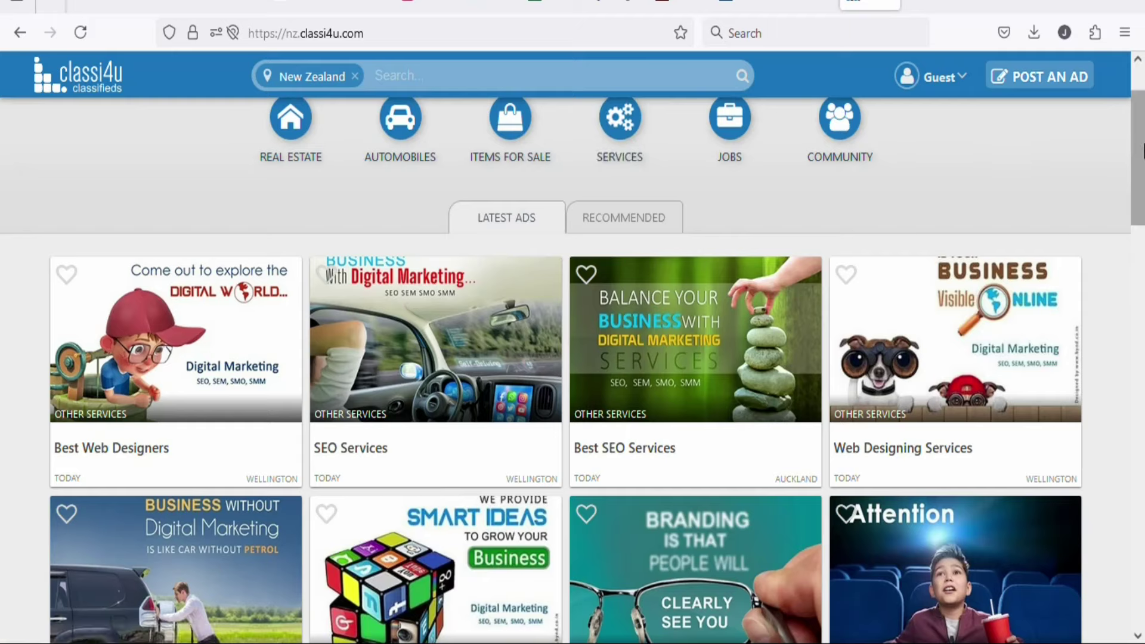
pyautogui.scroll(2, 1142, 89)
pyautogui.moveTo(930, 102)
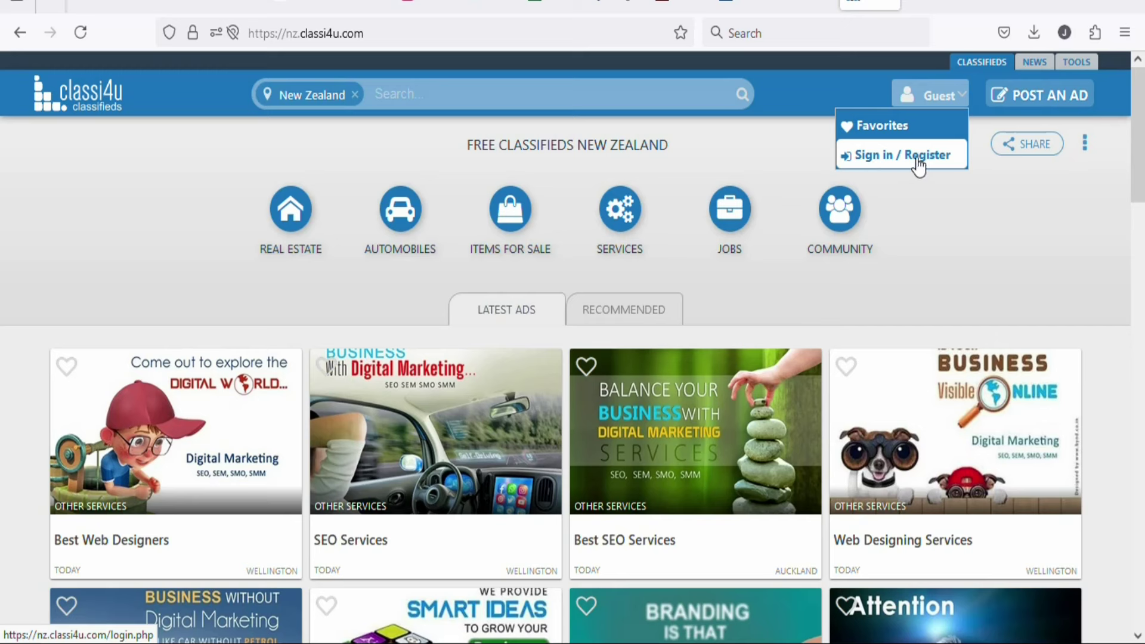
pyautogui.click(864, 177)
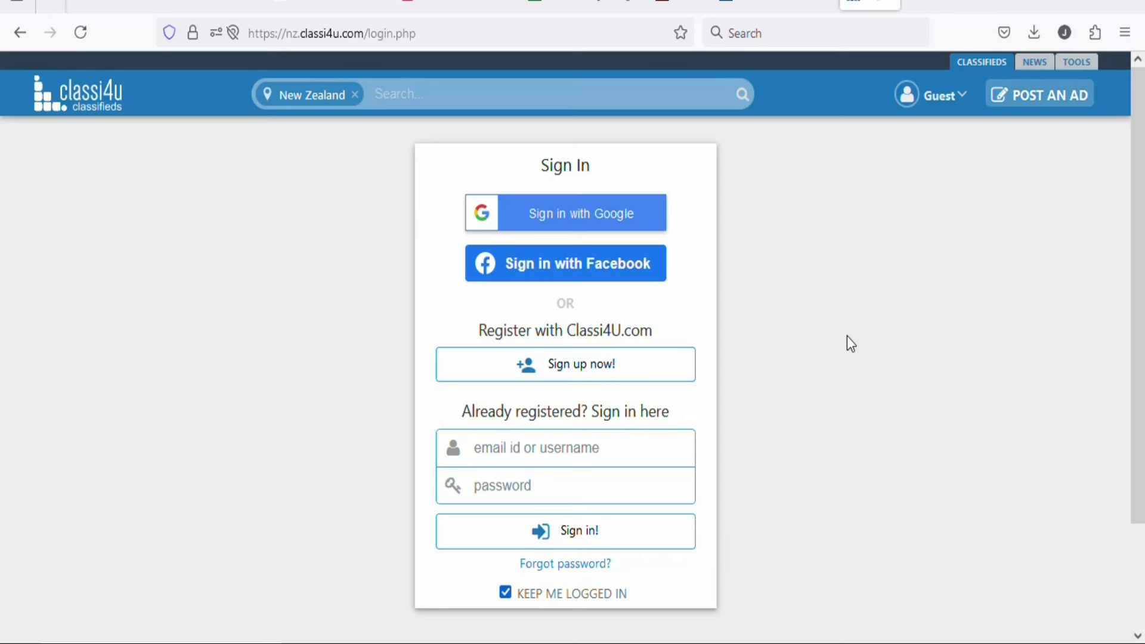
pyautogui.click(634, 229)
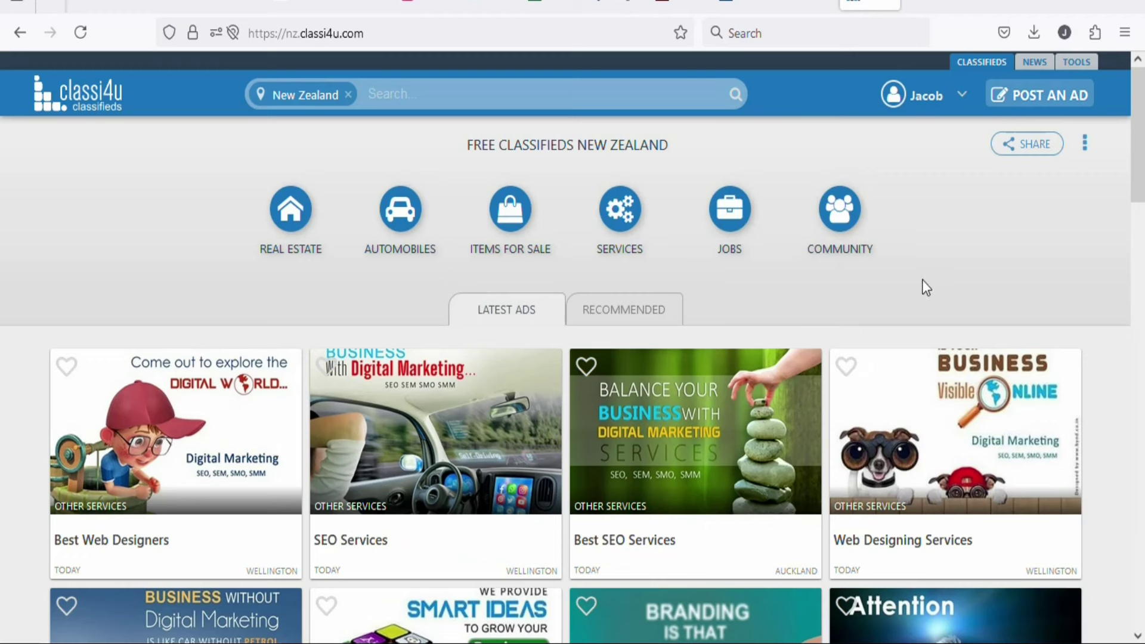
# - Start a new classified ad and title it "Lose weight faster using keto diet."
pyautogui.click(1046, 98)
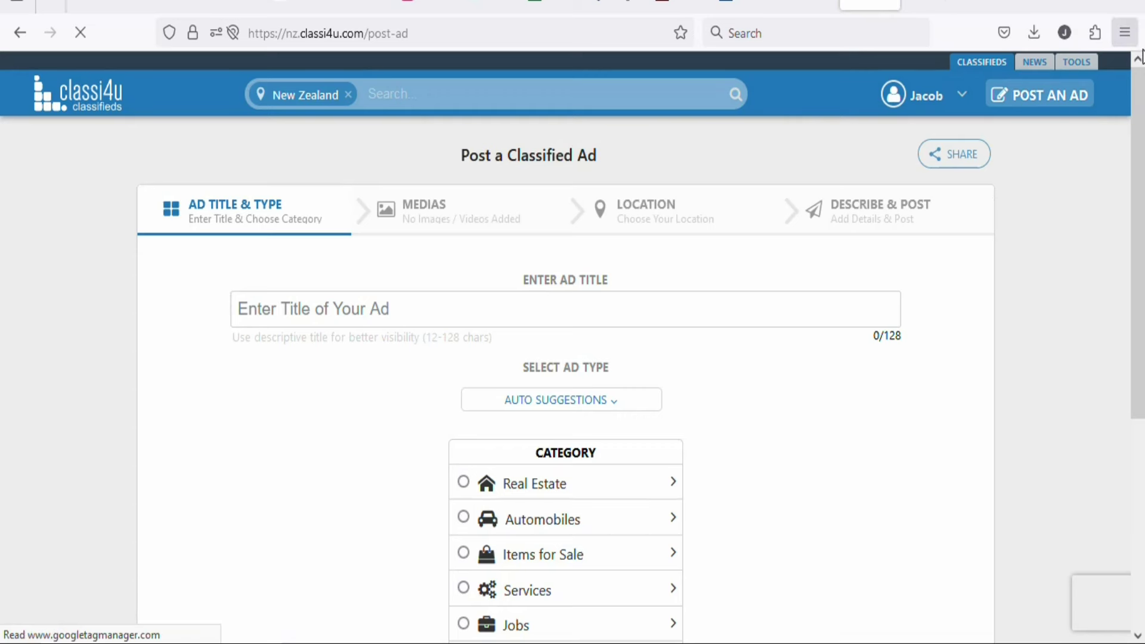
pyautogui.click(1125, 32)
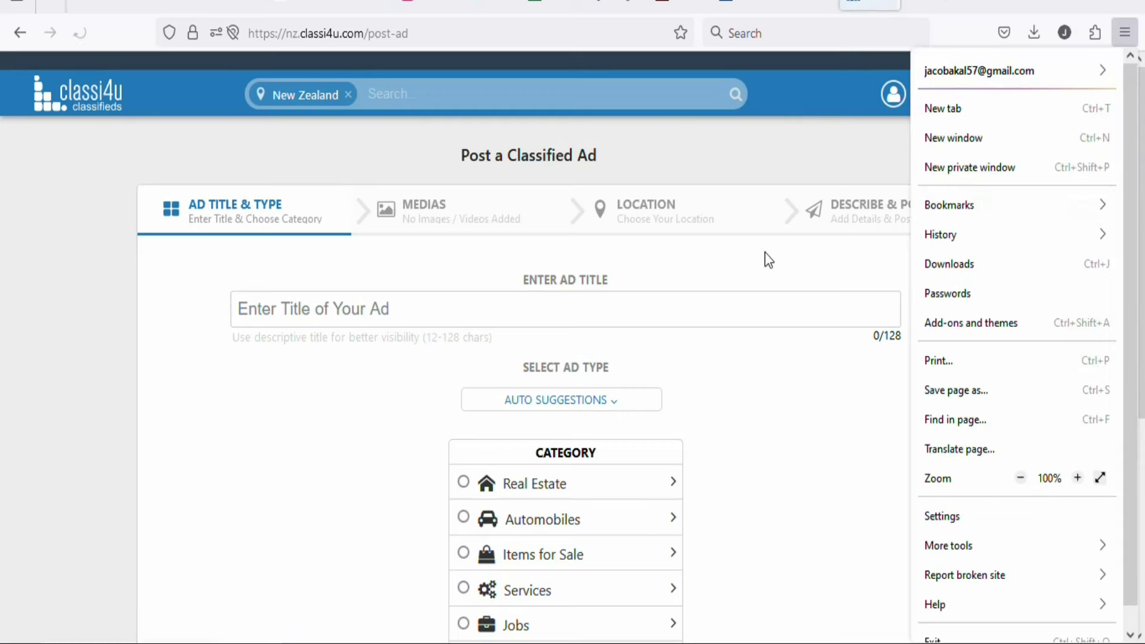
pyautogui.click(579, 325)
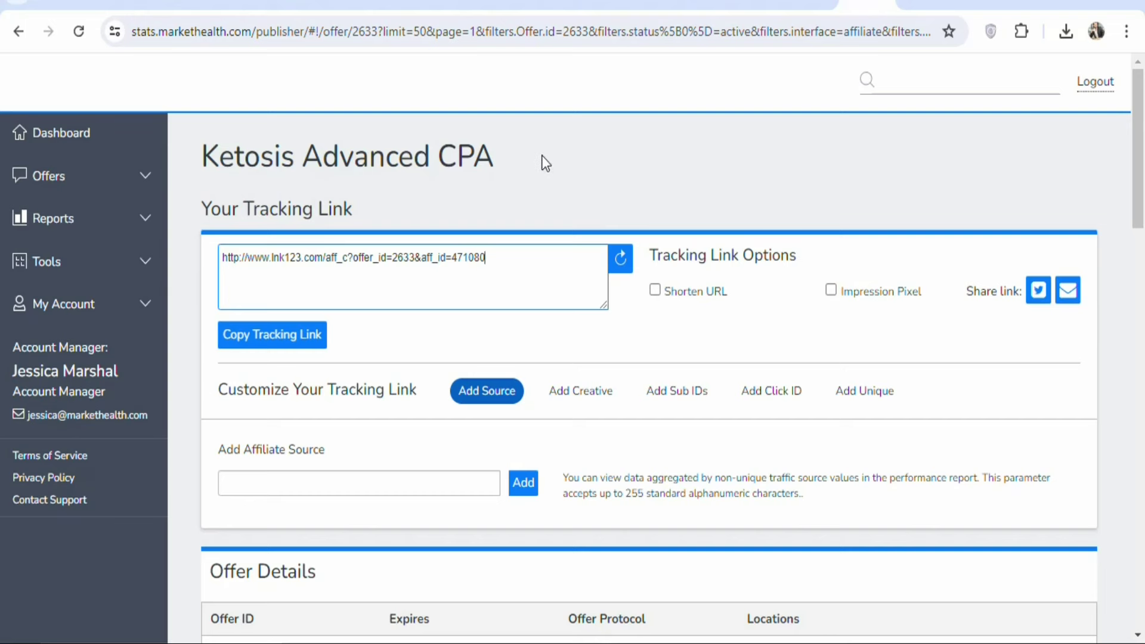
pyautogui.moveTo(1138, 157); pyautogui.dragTo(1142, 301)
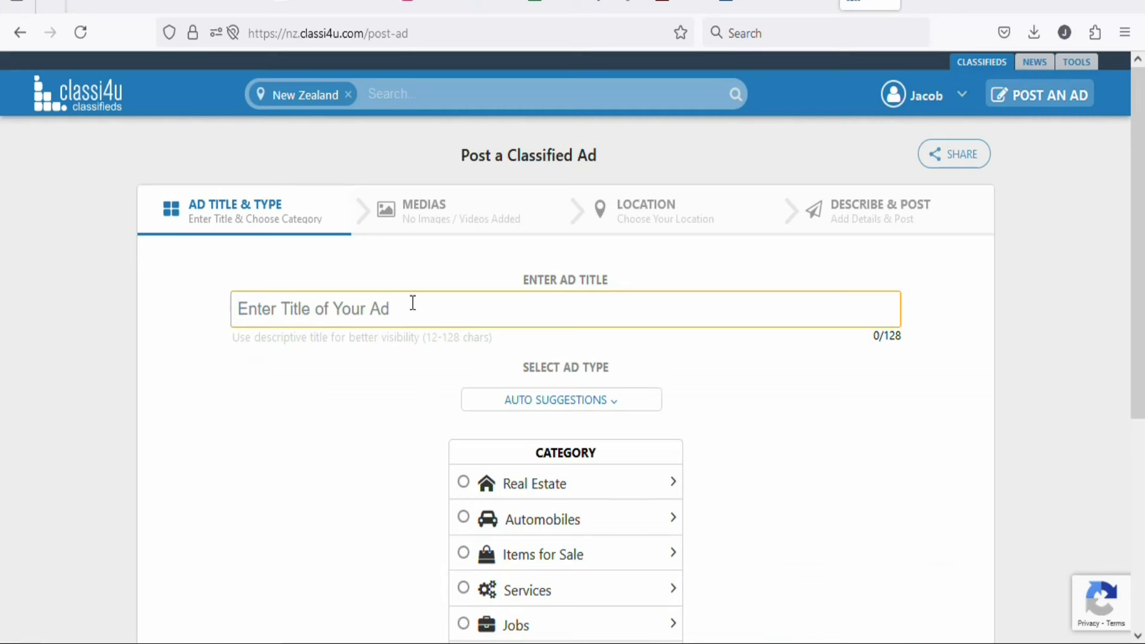
pyautogui.write('Lo')
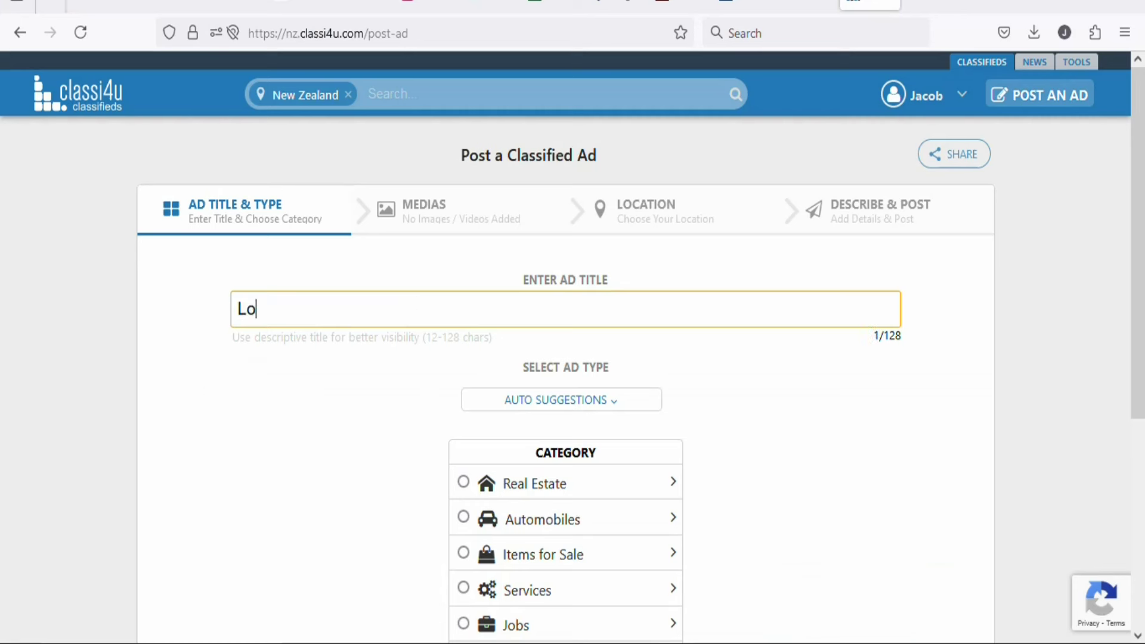
pyautogui.write('se weight faster ')
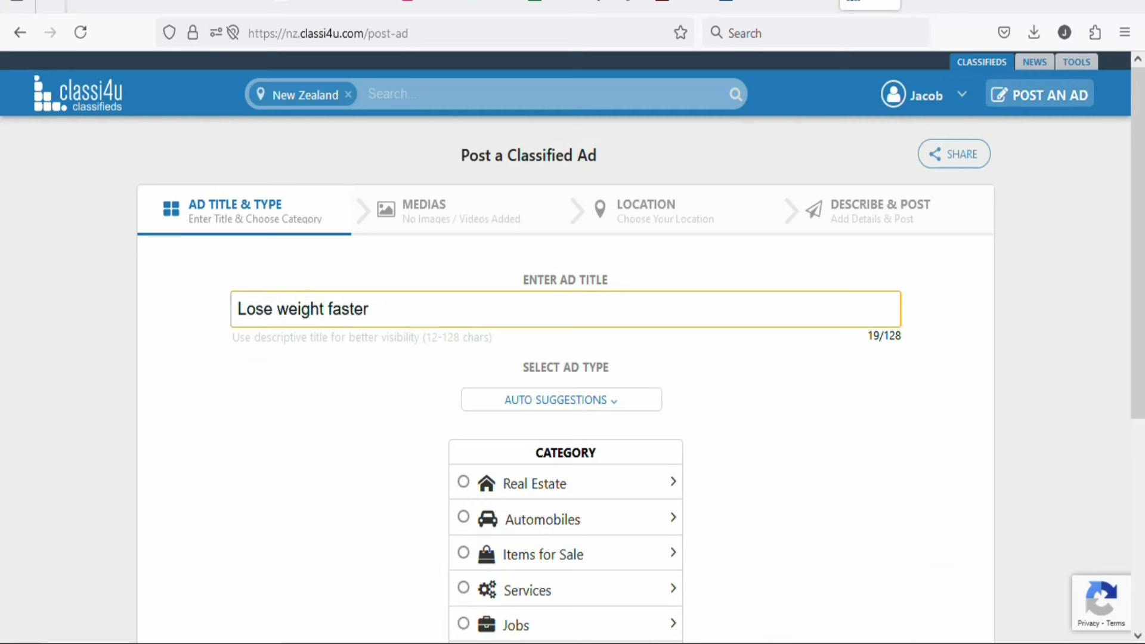
pyautogui.write('using keto diet.')
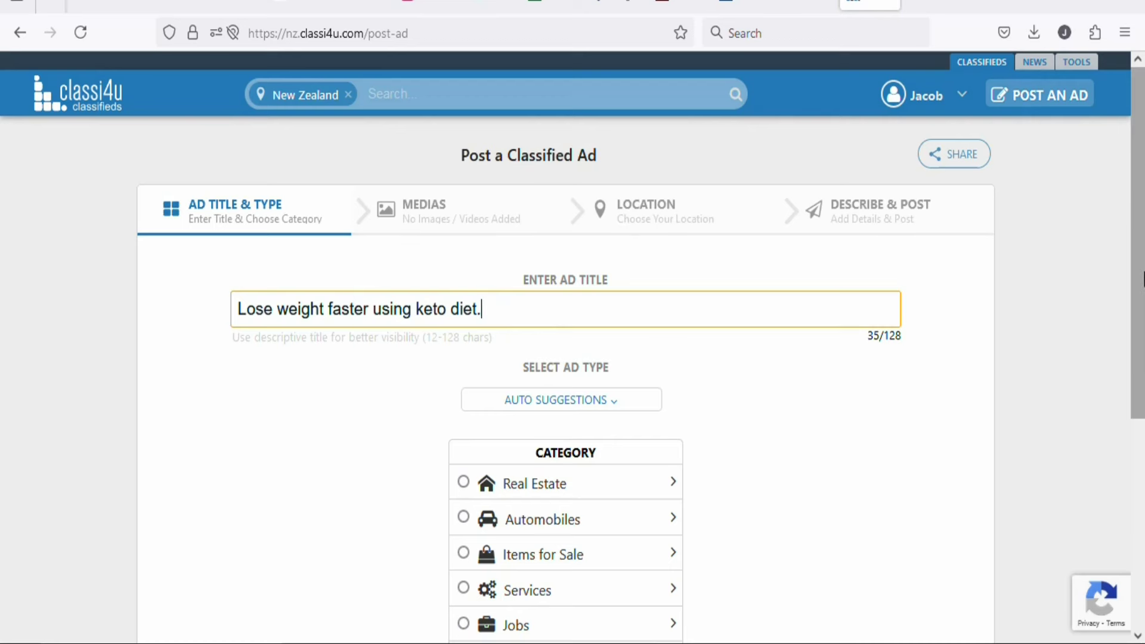
# - Categorize the ad under Items for Sale with the subcategory Other Items
pyautogui.scroll(-2, 1133, 322)
pyautogui.scroll(-2, 1139, 370)
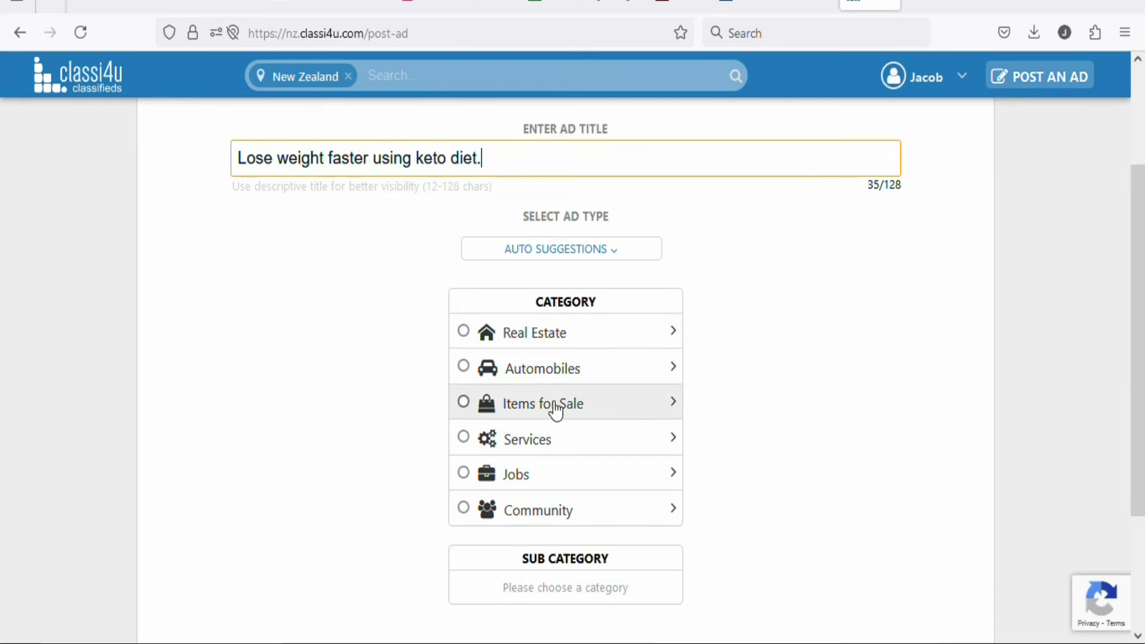
pyautogui.click(534, 408)
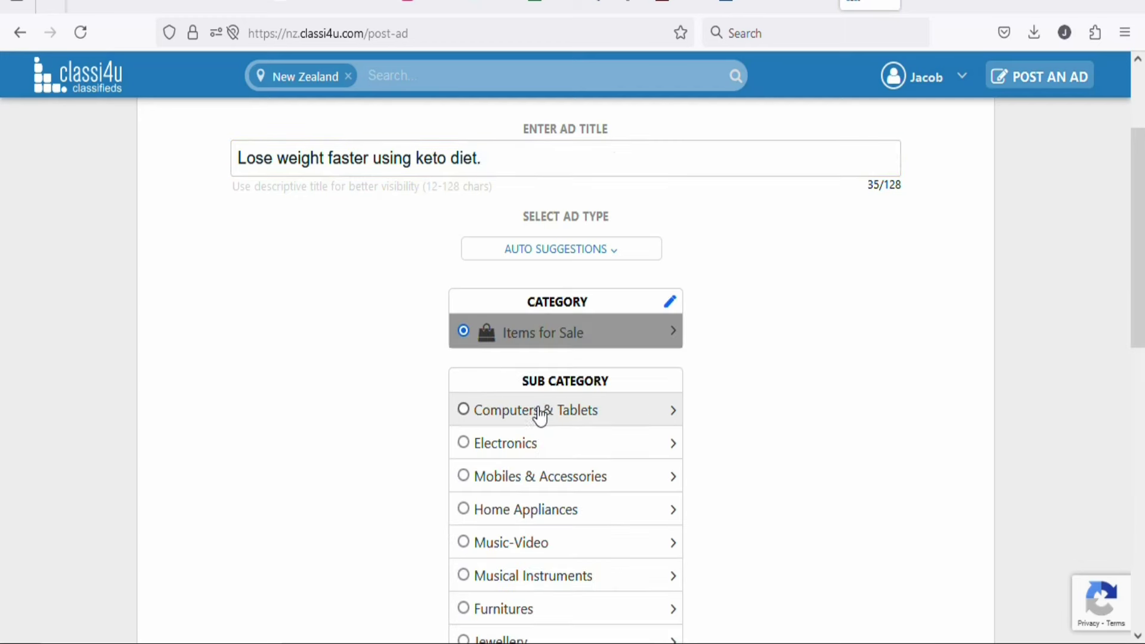
pyautogui.moveTo(1141, 276); pyautogui.dragTo(1141, 376)
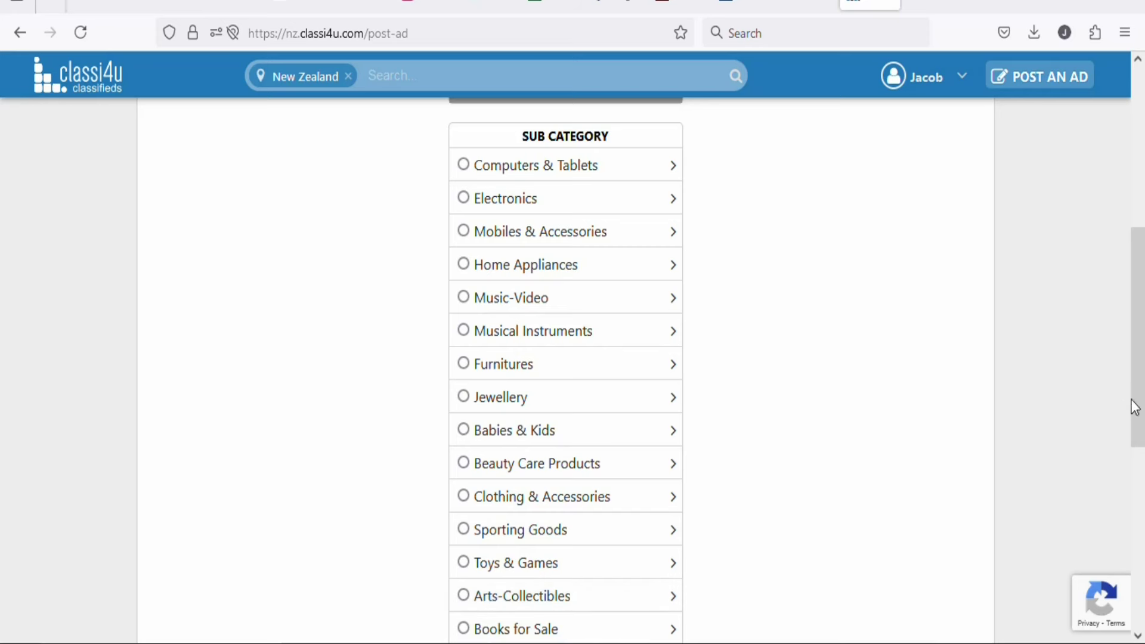
pyautogui.moveTo(1133, 399); pyautogui.dragTo(1134, 421)
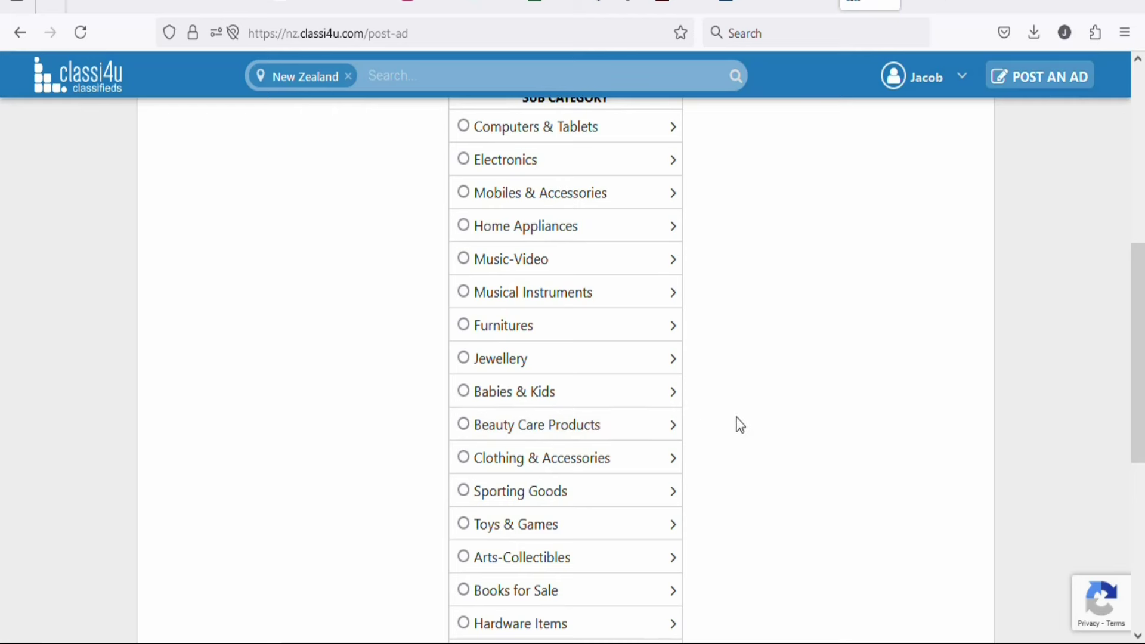
pyautogui.moveTo(1133, 419); pyautogui.dragTo(1140, 520)
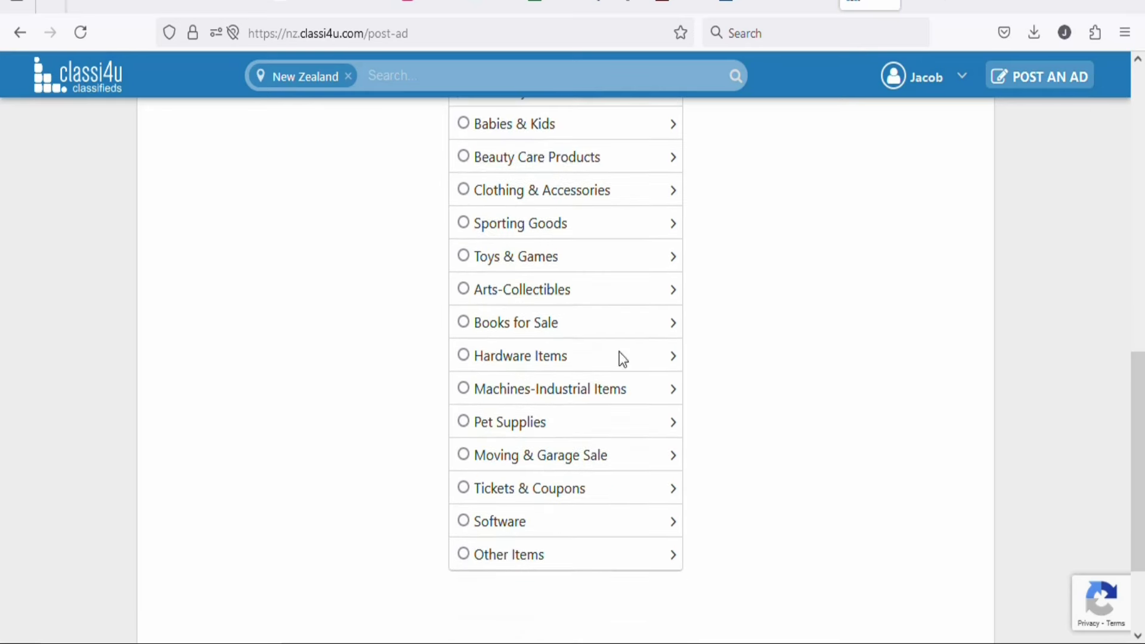
pyautogui.click(488, 566)
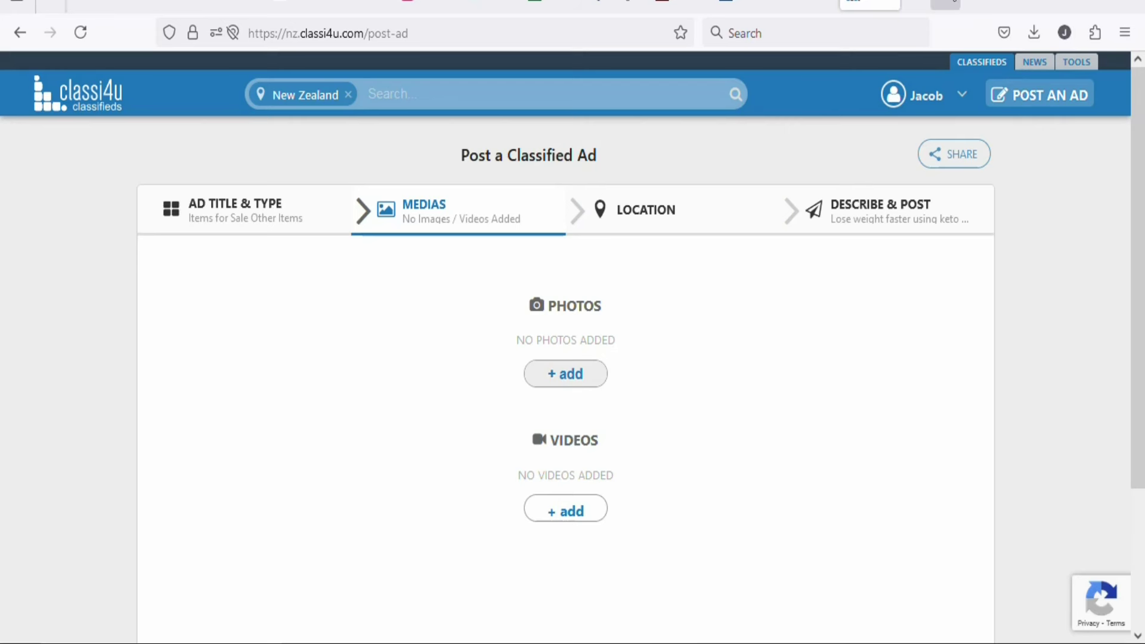
# - Search Google for "keto diet" in a new browser tab and show the image results
pyautogui.hotkey('ctrl', 't')
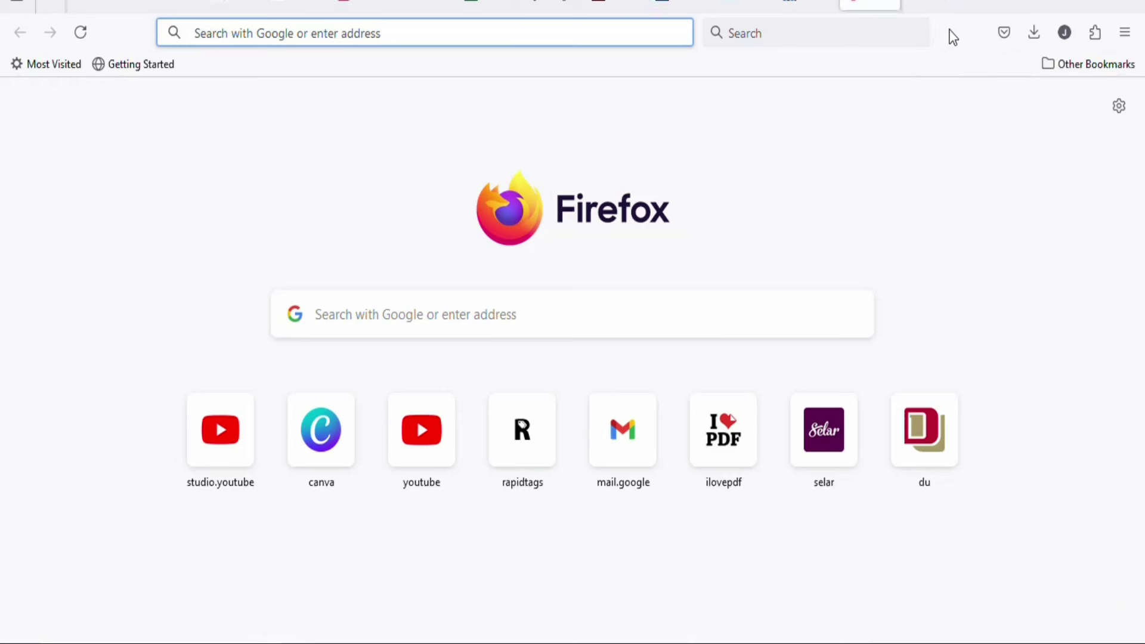
pyautogui.click(571, 35)
pyautogui.write('keto diet')
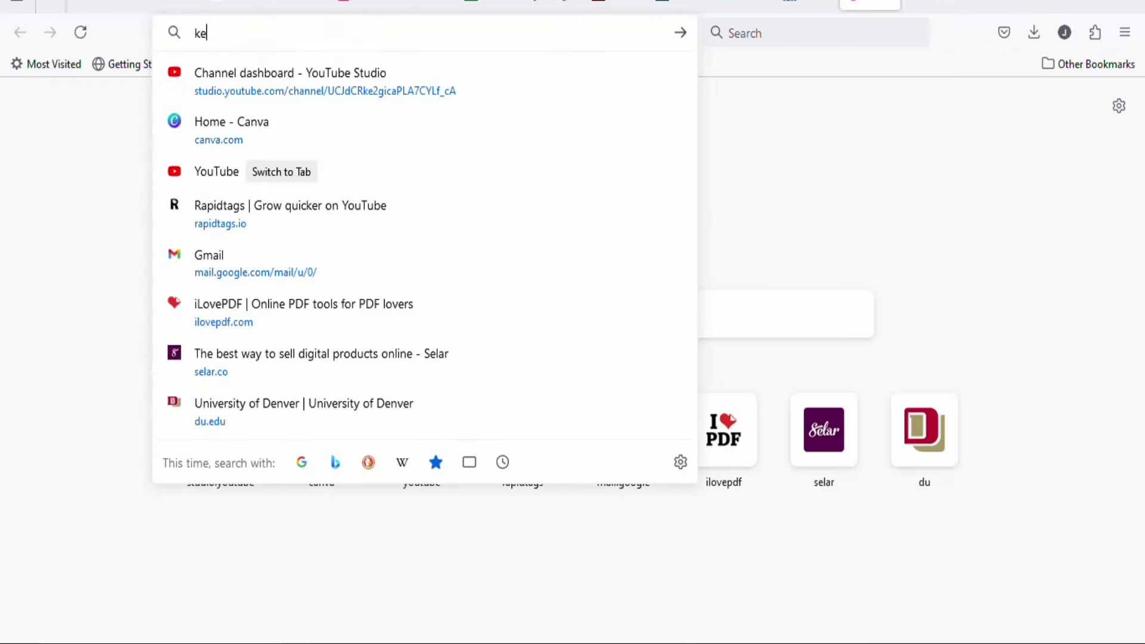
pyautogui.press('Return')
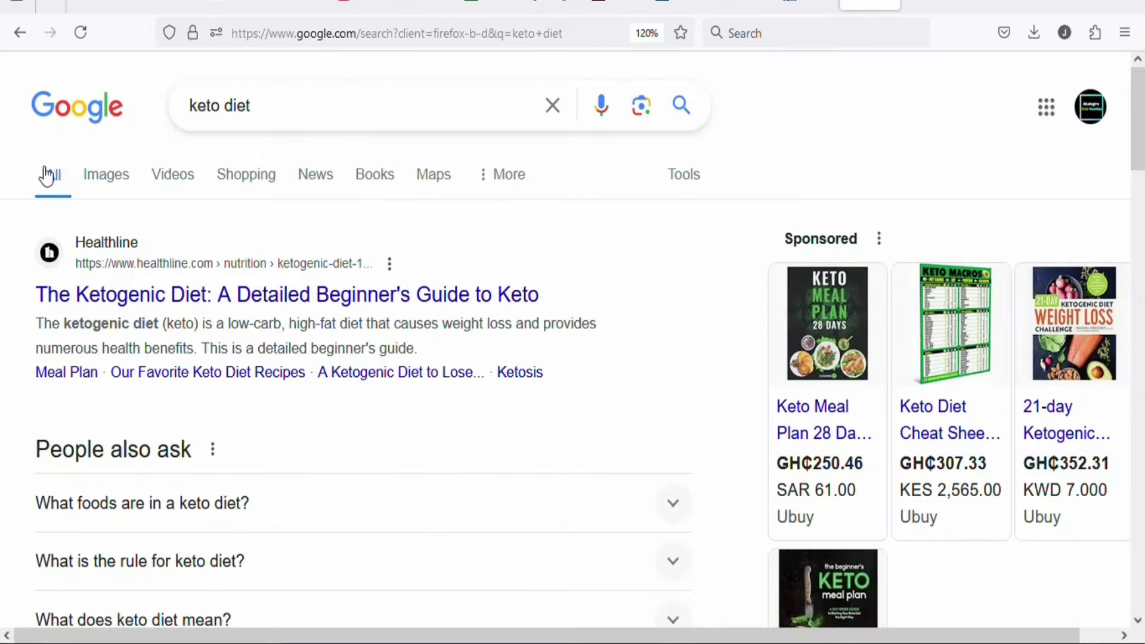
pyautogui.click(103, 184)
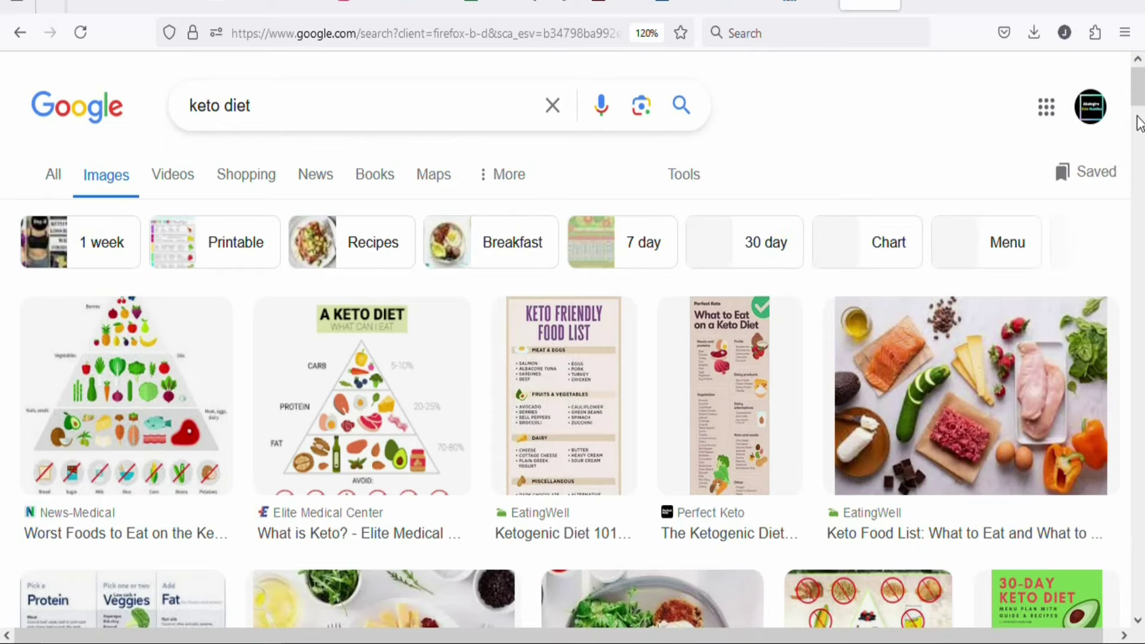
# - Save the EatingWell "Keto Food List" ingredients photo to the Downloads folder as a JPEG
pyautogui.scroll(-5, 1139, 123)
pyautogui.scroll(2, 1139, 125)
pyautogui.scroll(4, 1139, 125)
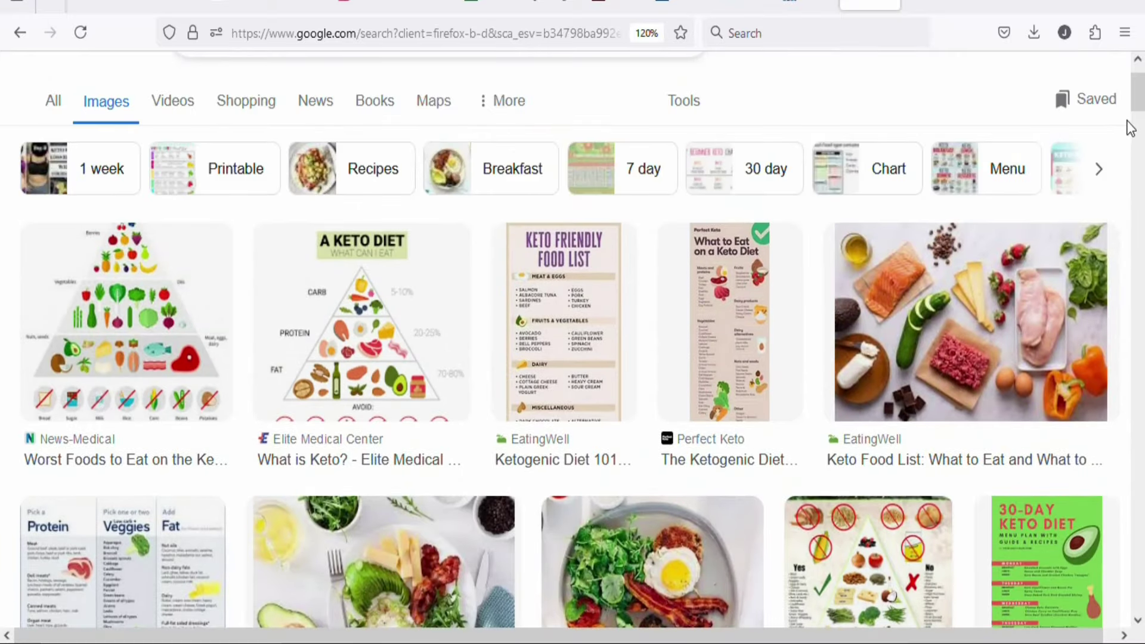
pyautogui.rightClick(987, 276)
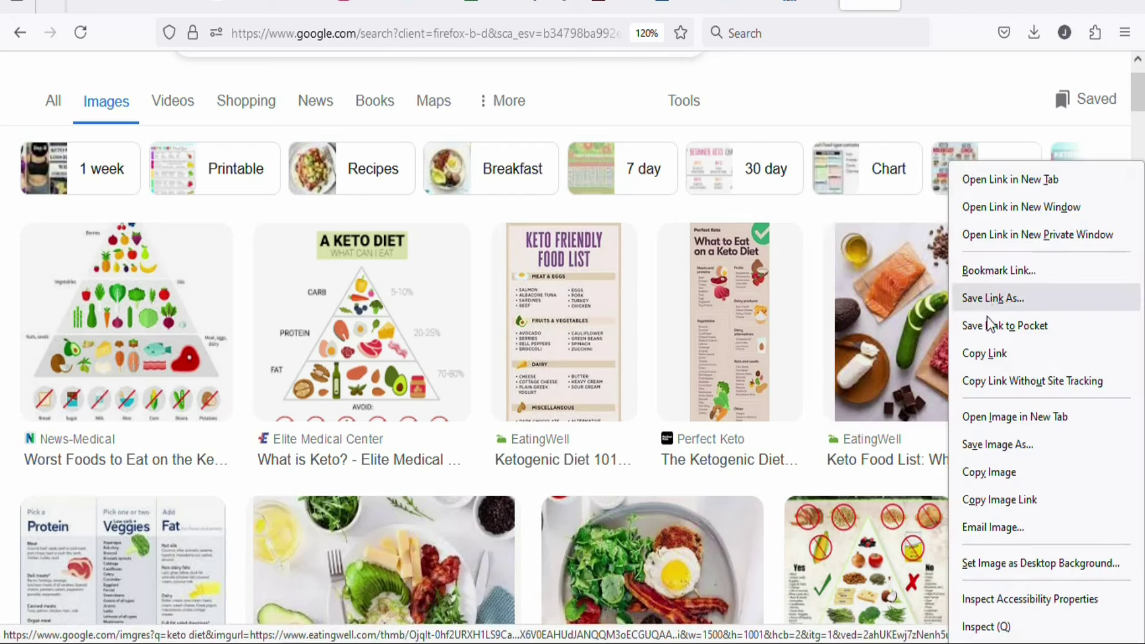
pyautogui.click(975, 444)
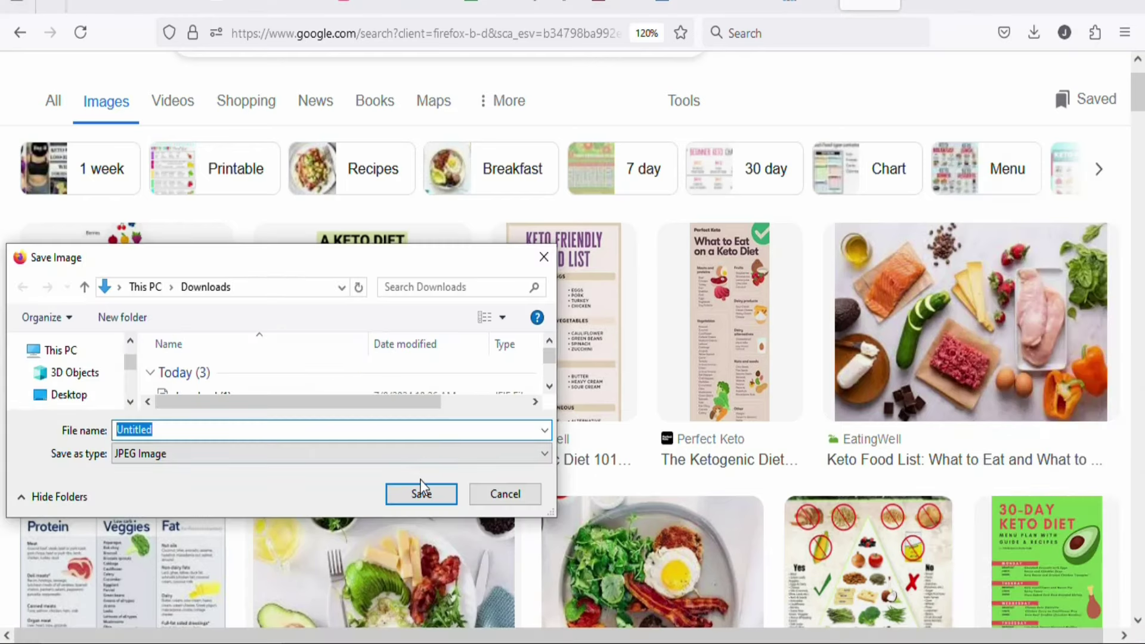
pyautogui.click(418, 489)
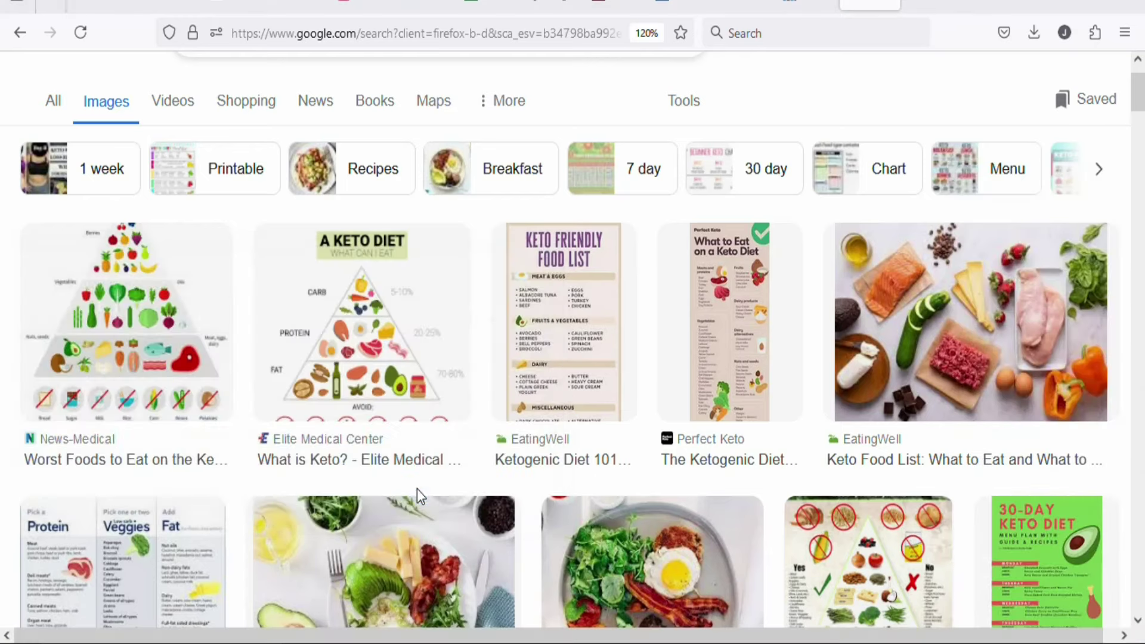
# - Save the Cleveland Clinic keto plate photo with avocado, egg and bacon from the image results
pyautogui.scroll(-3, 620, 367)
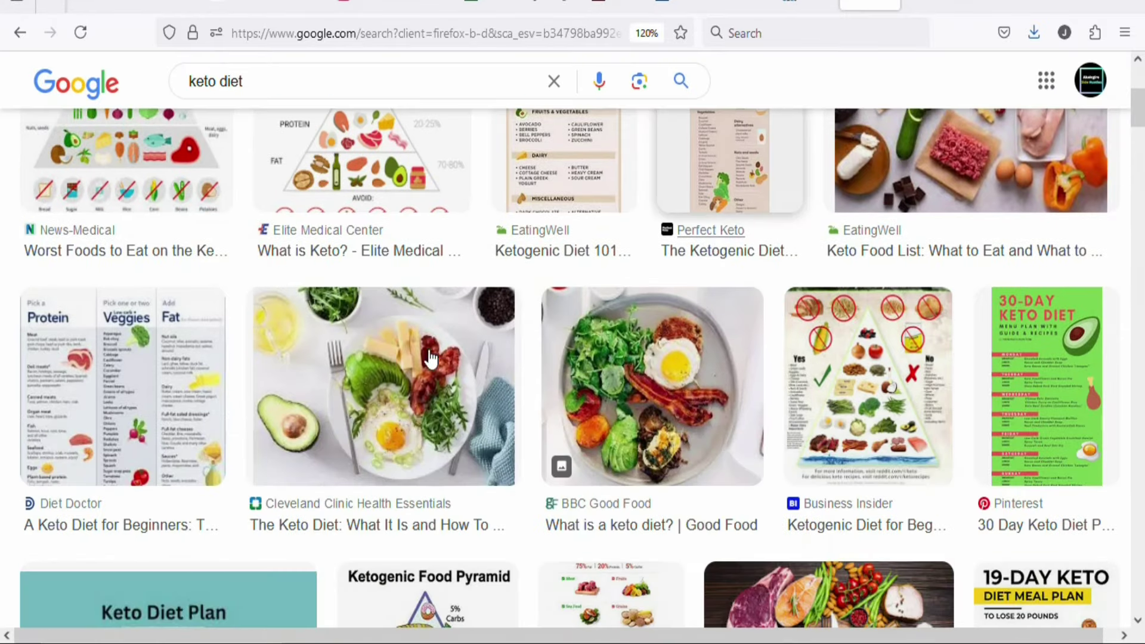
pyautogui.rightClick(421, 371)
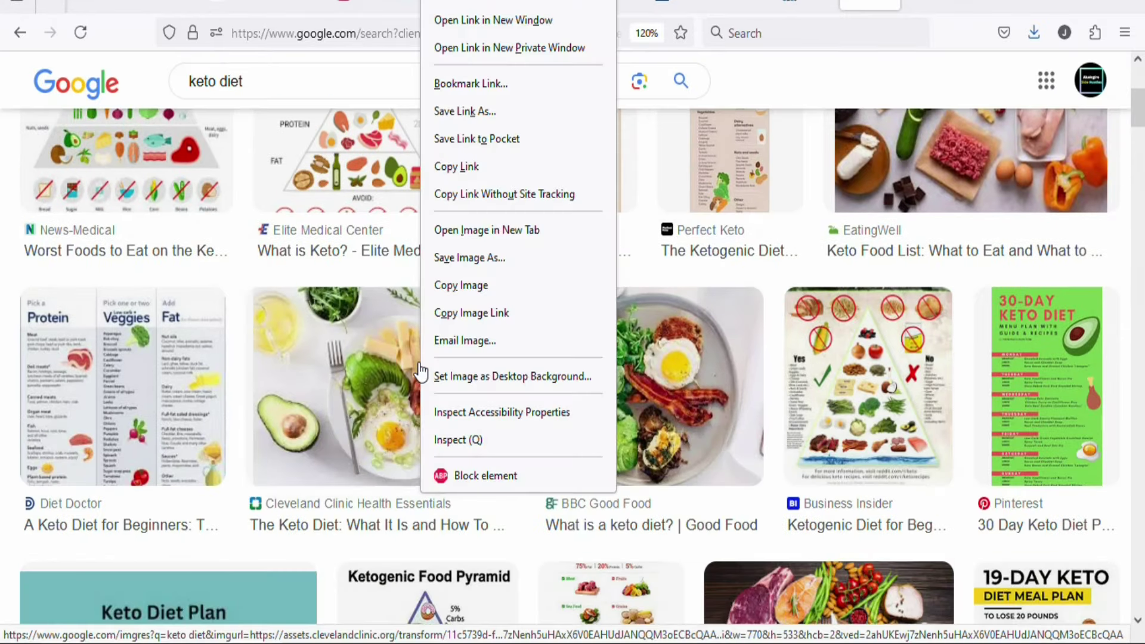
pyautogui.click(488, 258)
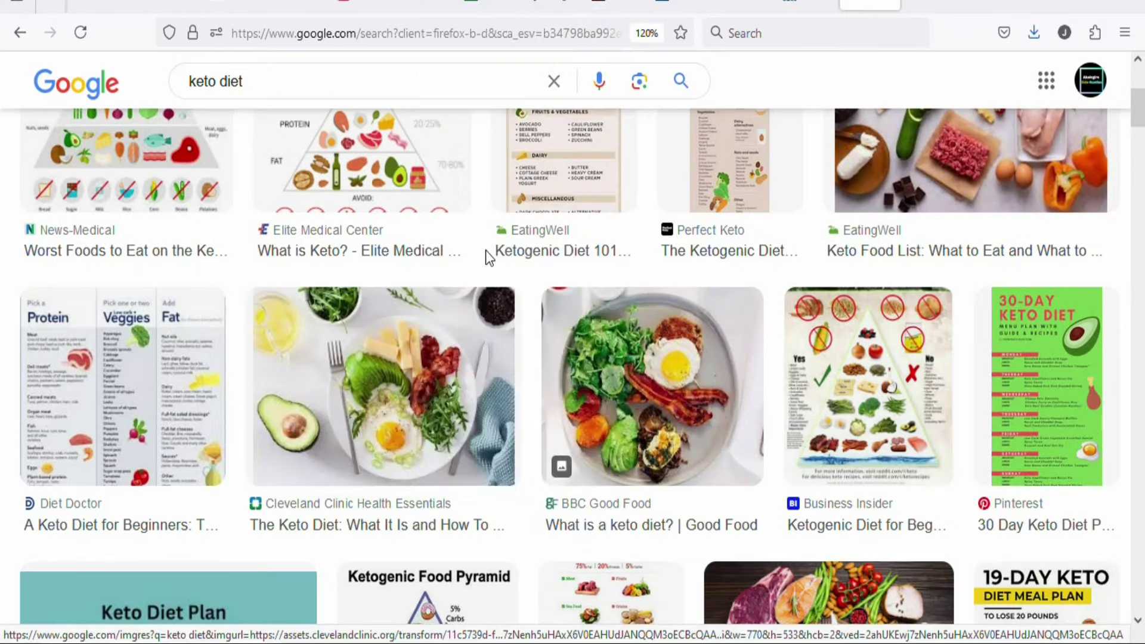
pyautogui.click(422, 488)
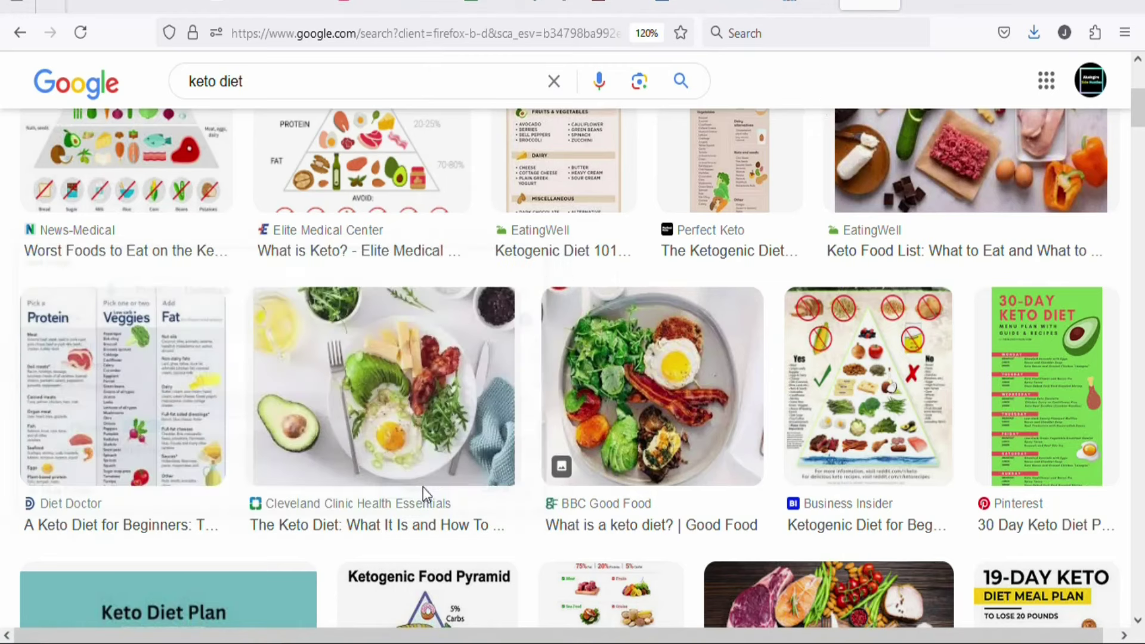
# - Return to the classified ad and upload the two saved keto photos, Untitled and Untitled 2
pyautogui.click(804, 2)
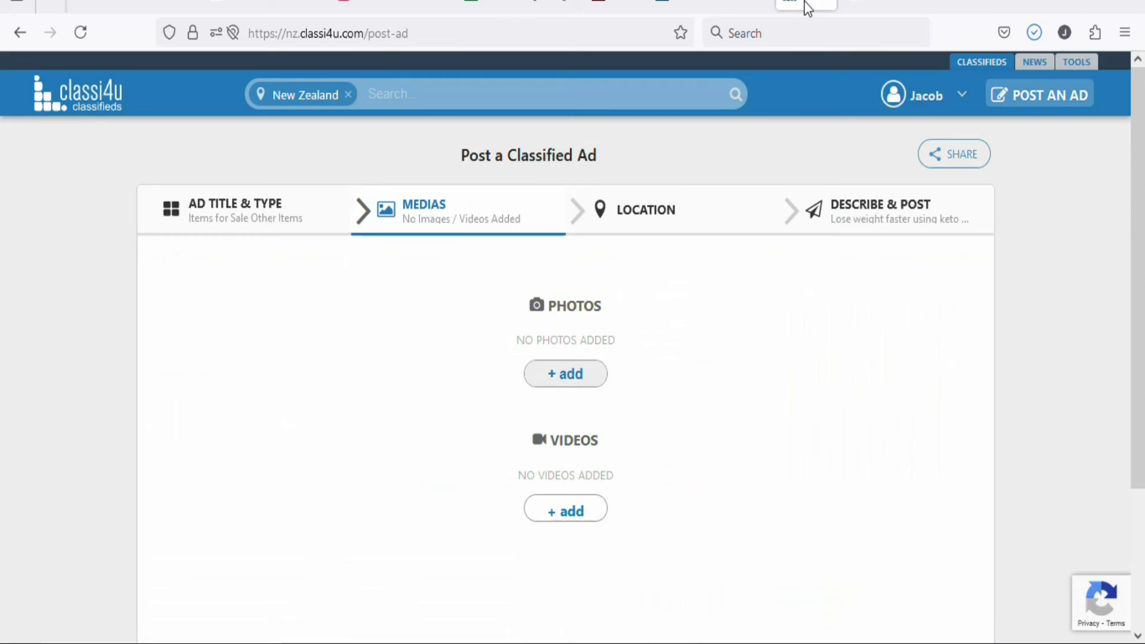
pyautogui.click(574, 385)
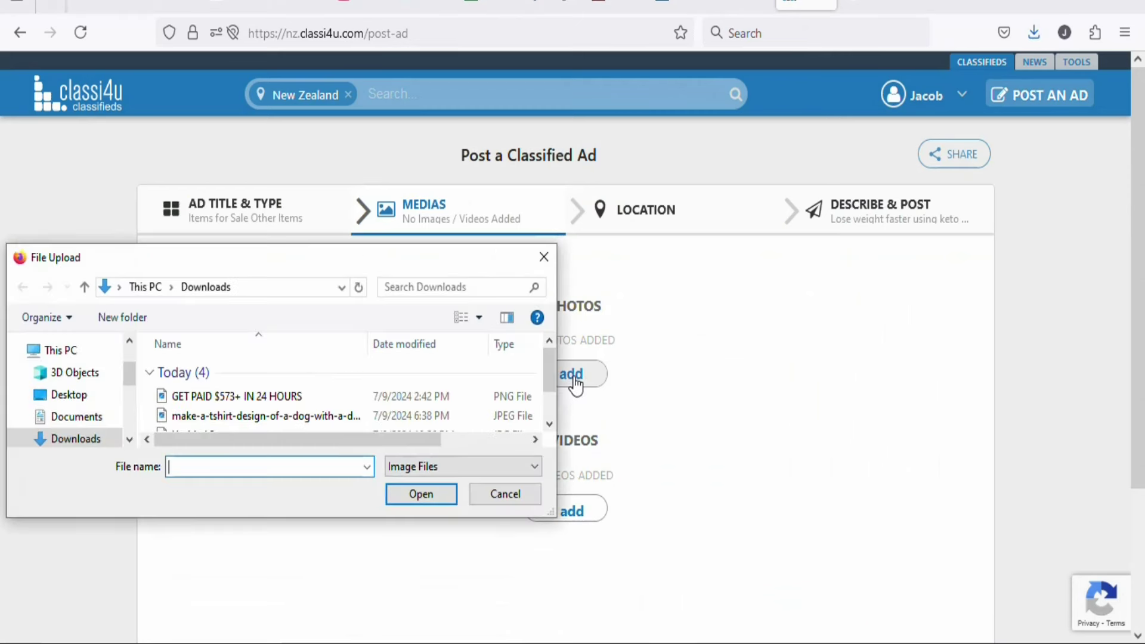
pyautogui.moveTo(553, 378); pyautogui.dragTo(554, 394)
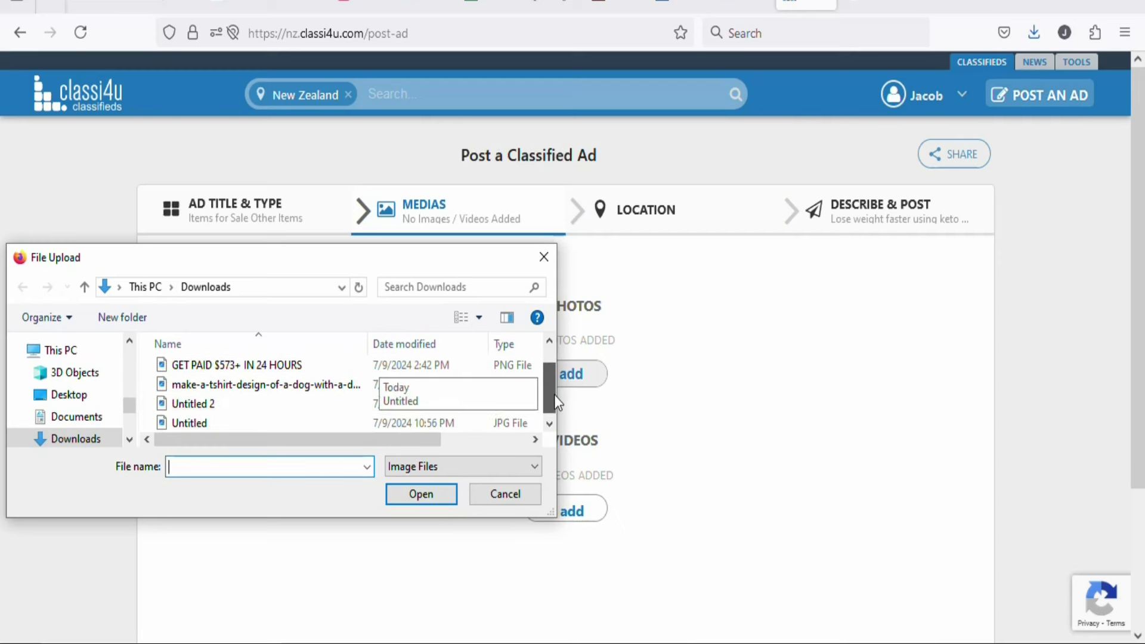
pyautogui.click(481, 417)
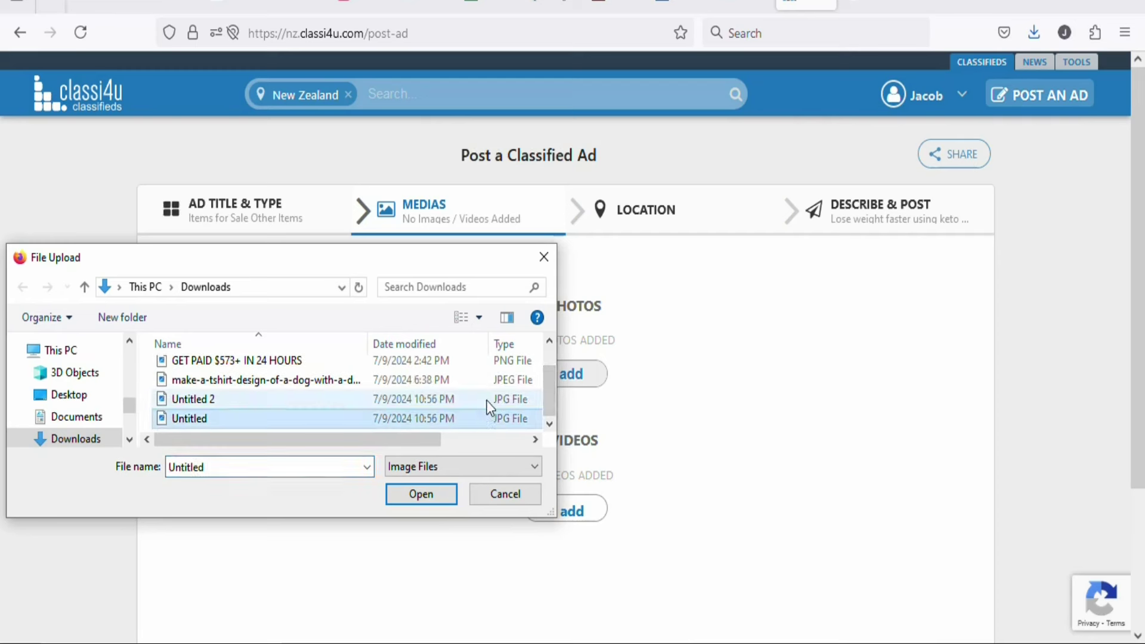
pyautogui.keyDown('ctrl'); pyautogui.click(487, 400); pyautogui.keyUp('ctrl')
pyautogui.click(418, 493)
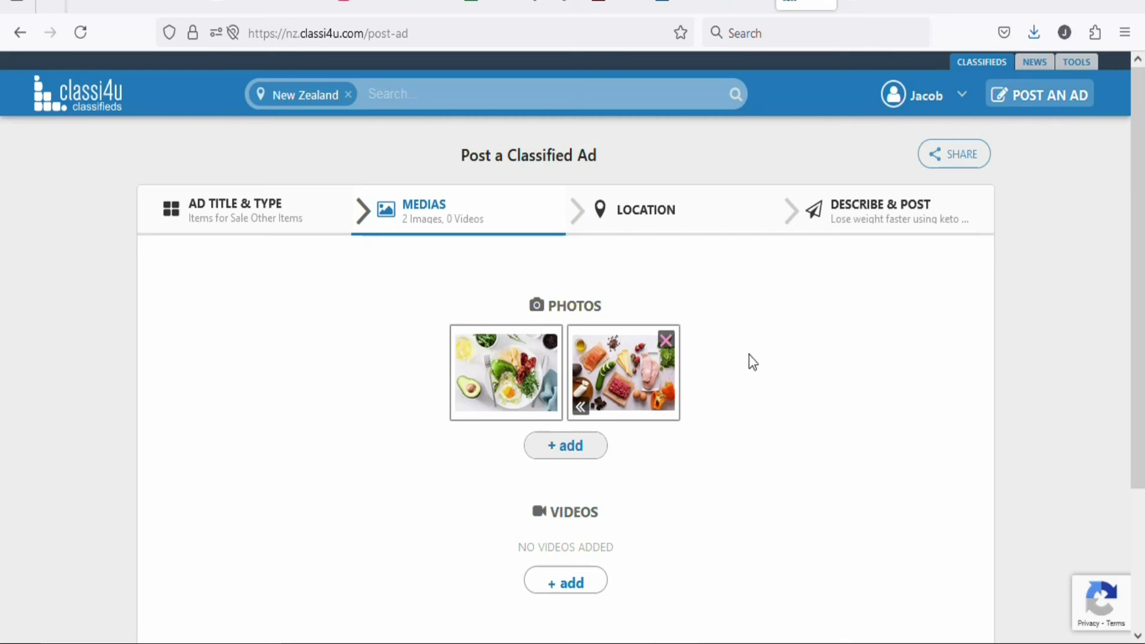
# - Continue past the ad's photos, set its location to Christchurch, CAN, and proceed to the description stage
pyautogui.scroll(-3, 1073, 388)
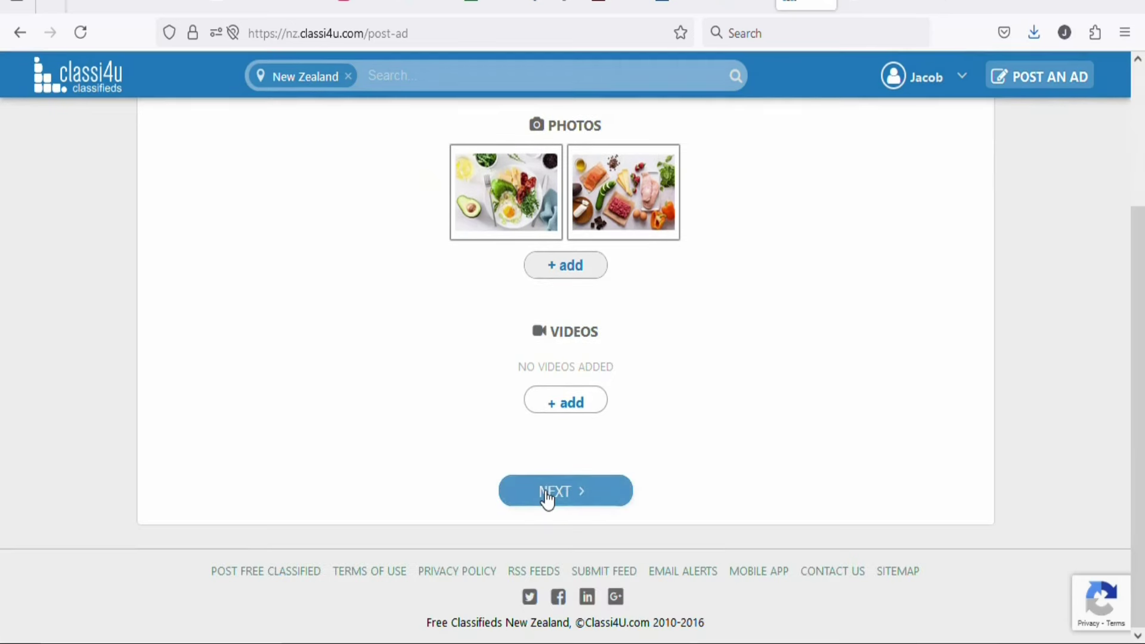
pyautogui.click(544, 492)
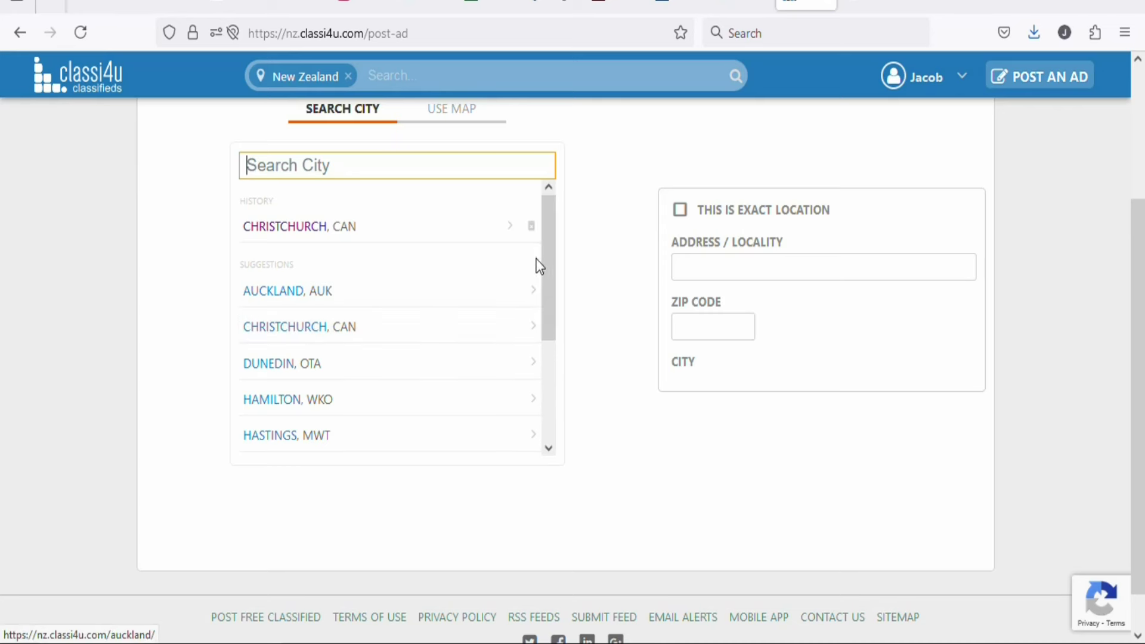
pyautogui.moveTo(547, 302); pyautogui.dragTo(543, 348)
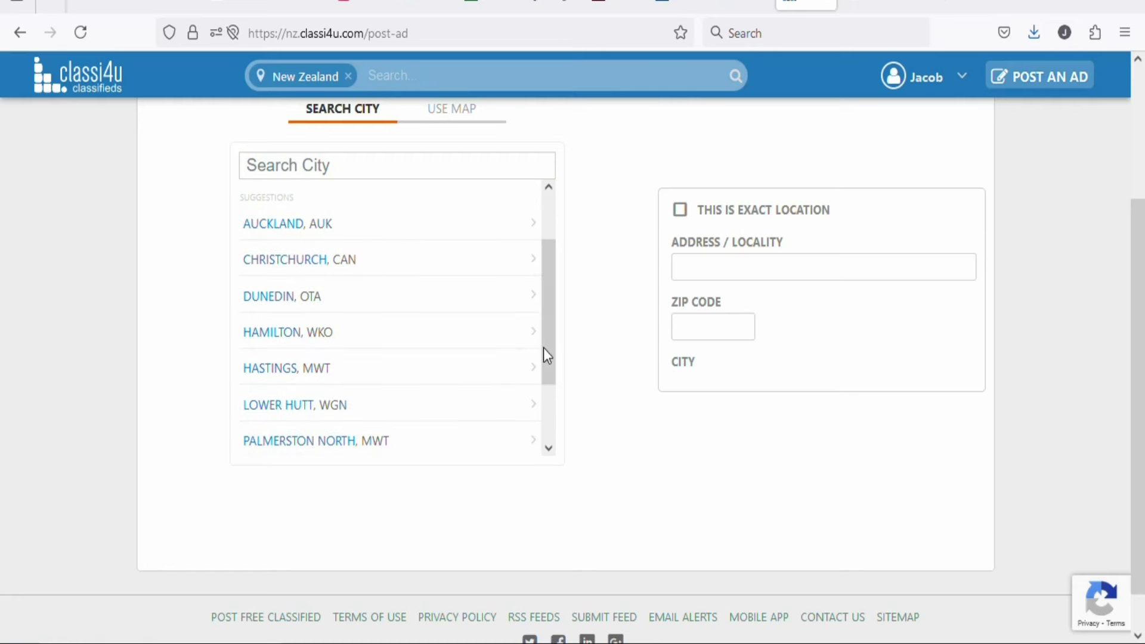
pyautogui.click(345, 266)
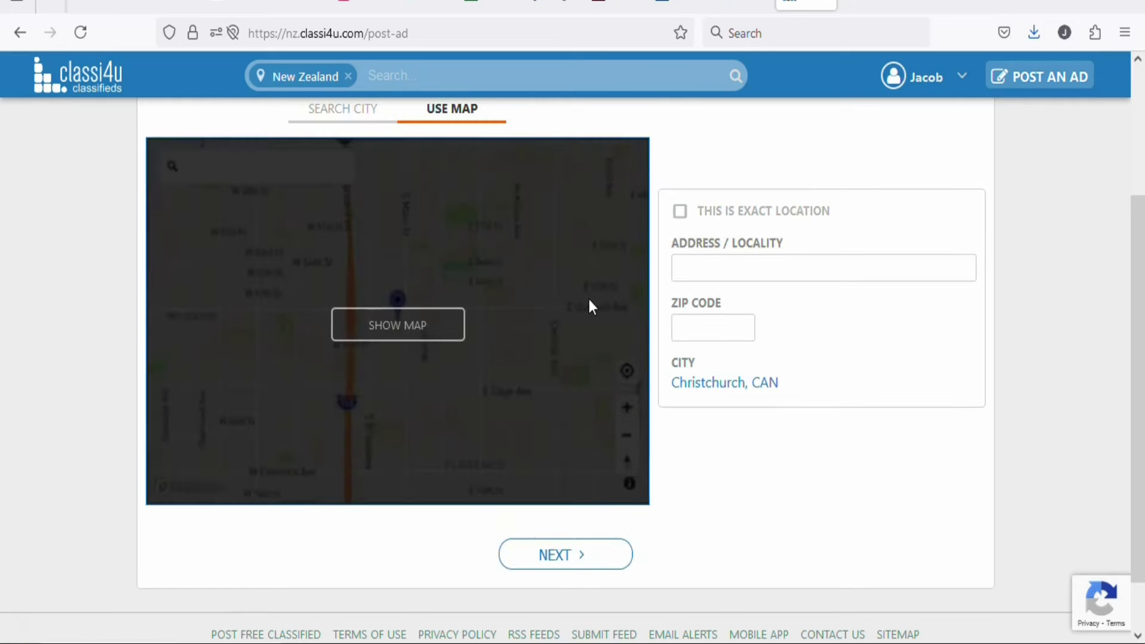
pyautogui.click(593, 567)
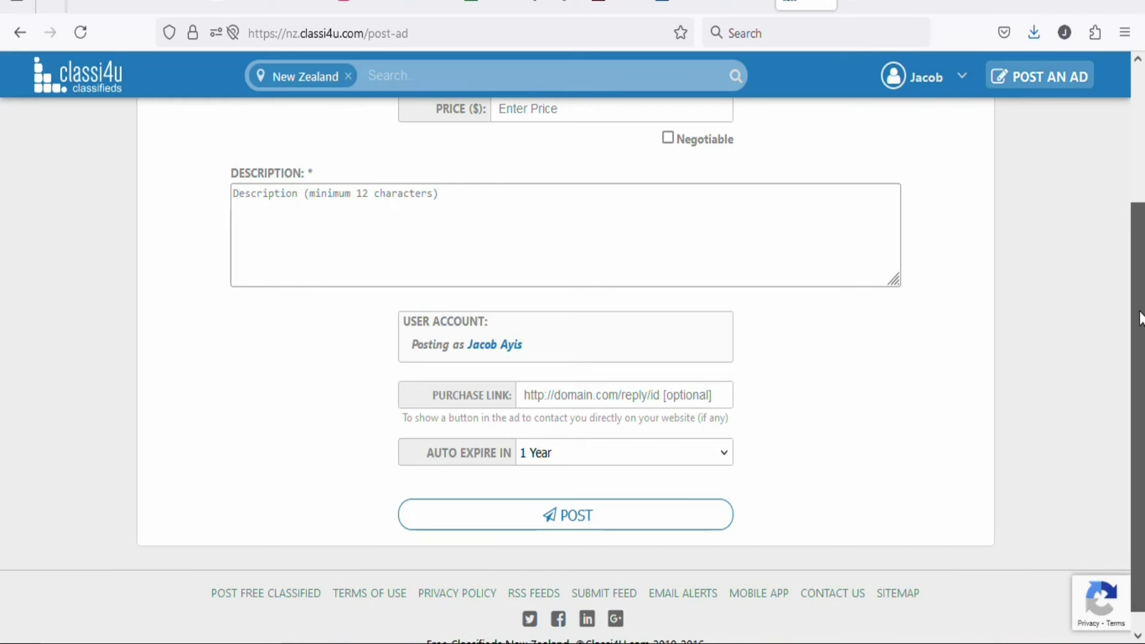
# - Copy the Ketosis Advanced product paragraph from the MarketHealth offer page into the classified ad's description
pyautogui.moveTo(1139, 327); pyautogui.dragTo(1139, 246)
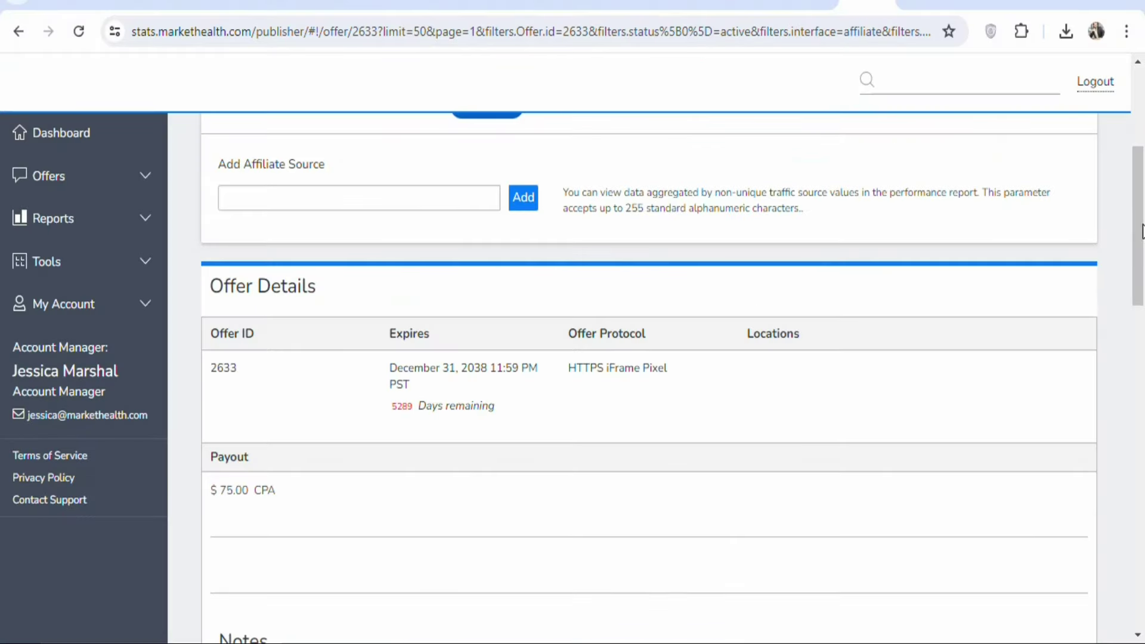
pyautogui.scroll(-12, 486, 415)
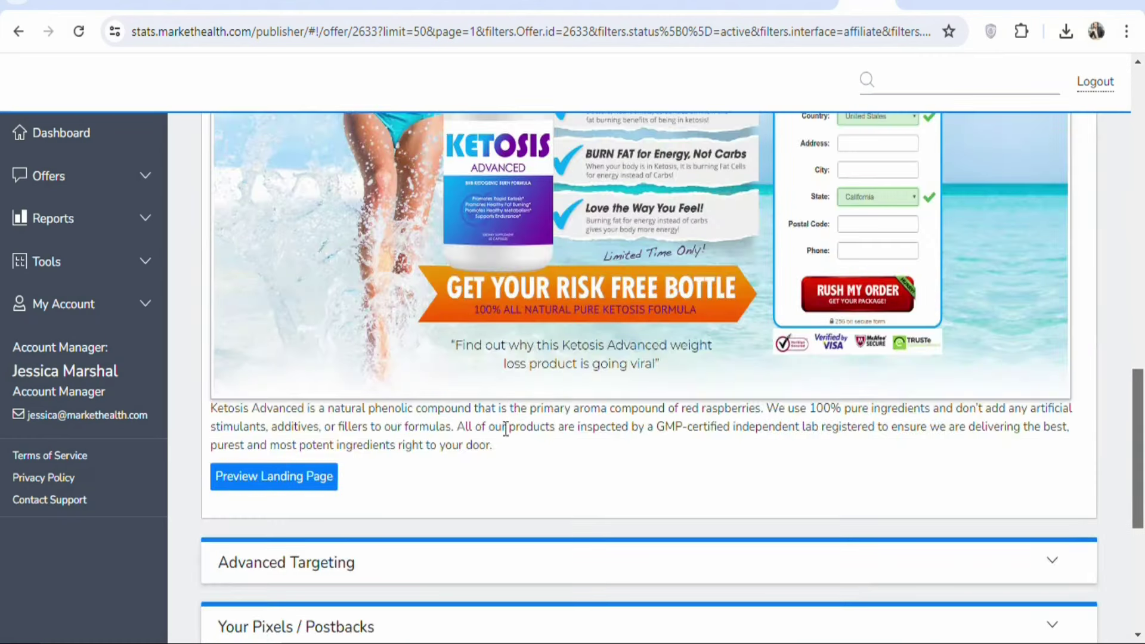
pyautogui.moveTo(494, 445); pyautogui.dragTo(221, 409)
pyautogui.hotkey('ctrl', 'c')
pyautogui.rightClick(221, 409)
pyautogui.click(280, 180)
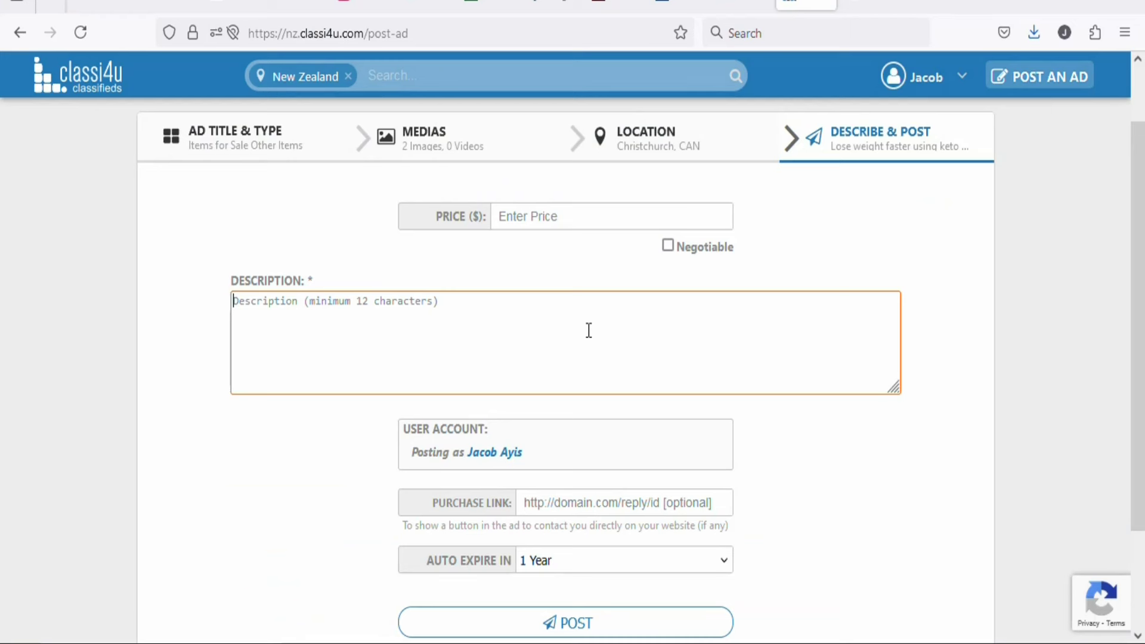
pyautogui.hotkey('ctrl', 'v')
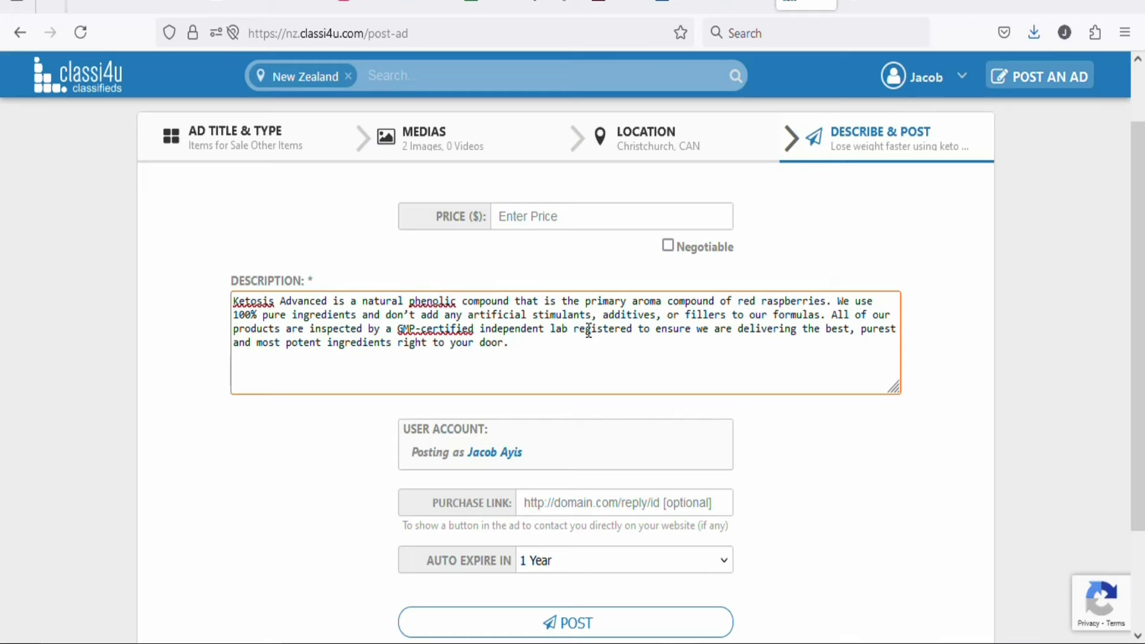
# - Look up the order total on the BuyHealth Ketosis Advanced order page and set the classified ad's price to $186
pyautogui.scroll(1, 775, 397)
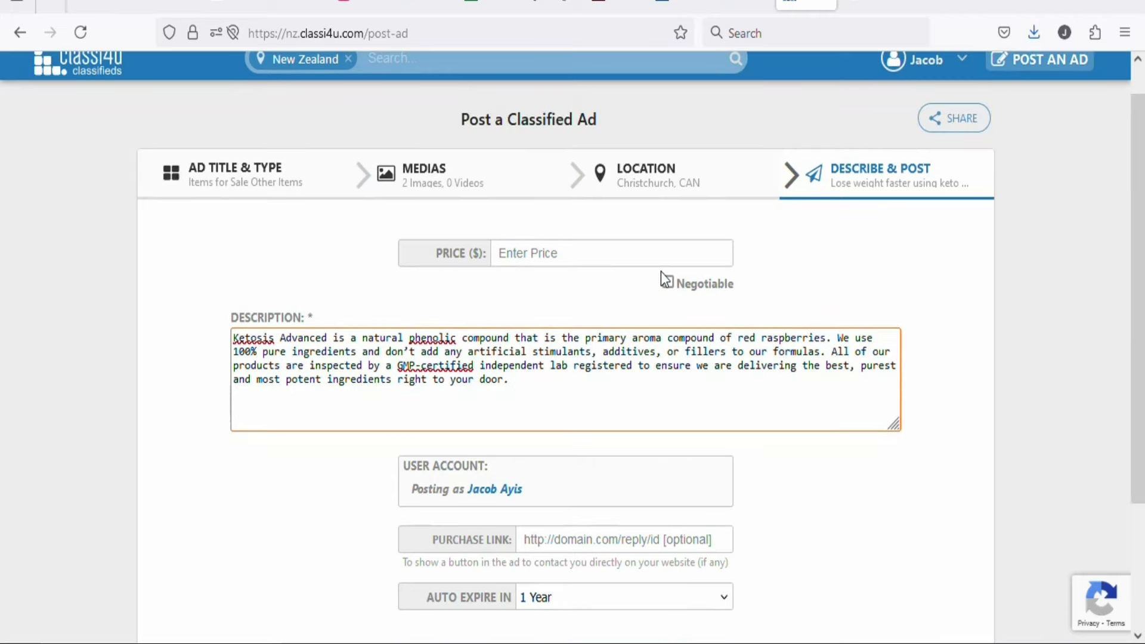
pyautogui.click(851, 8)
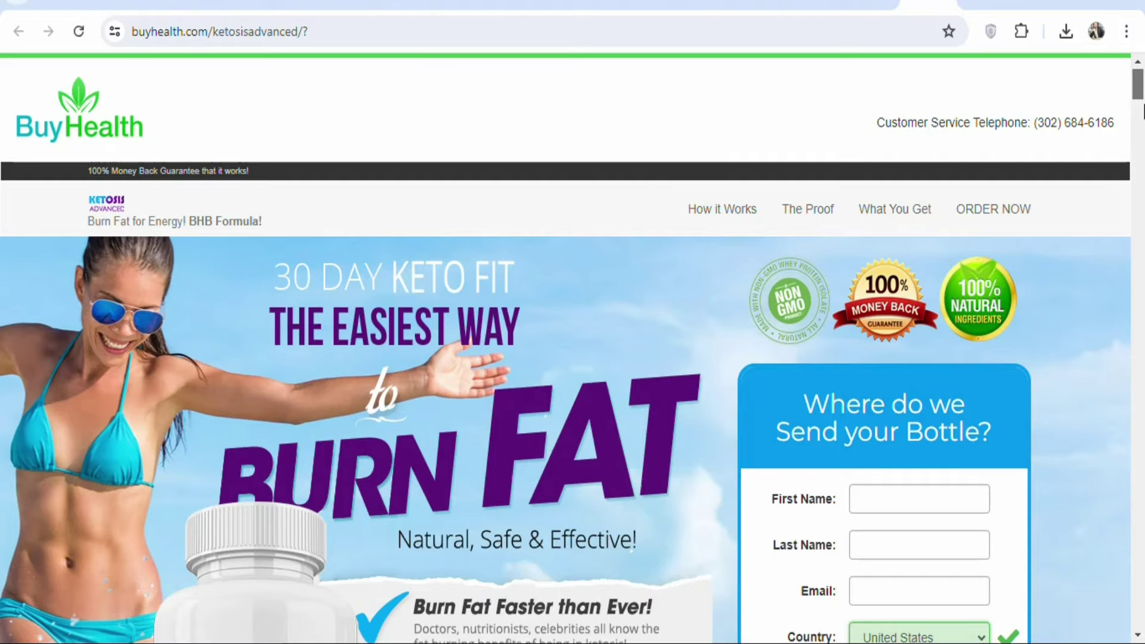
pyautogui.click(1139, 123)
pyautogui.moveTo(1139, 123); pyautogui.dragTo(1139, 361)
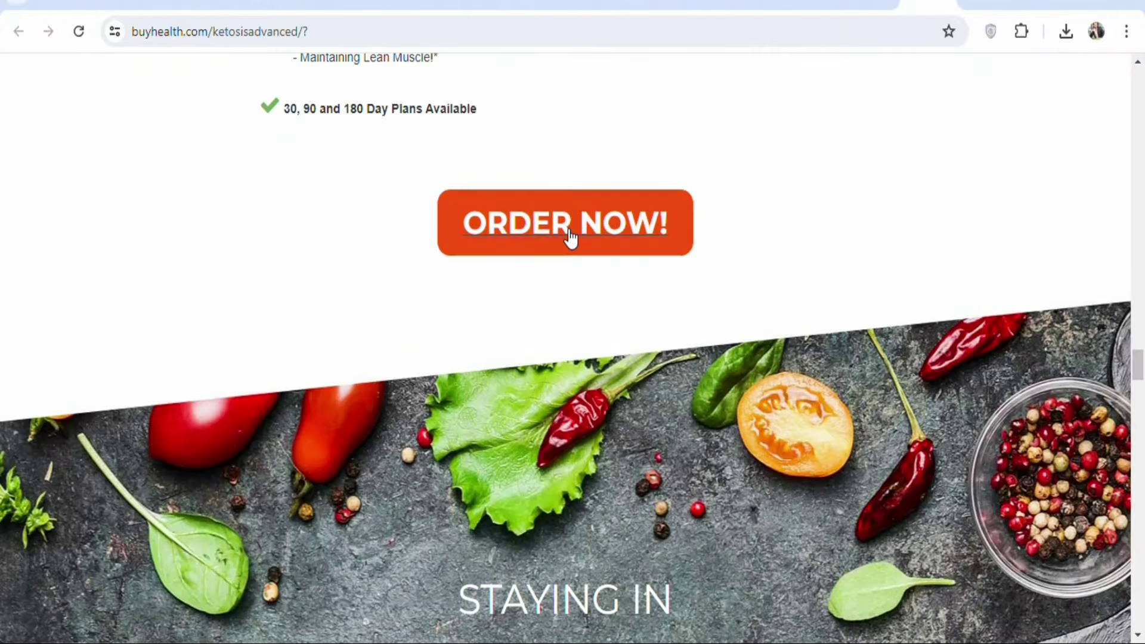
pyautogui.click(571, 237)
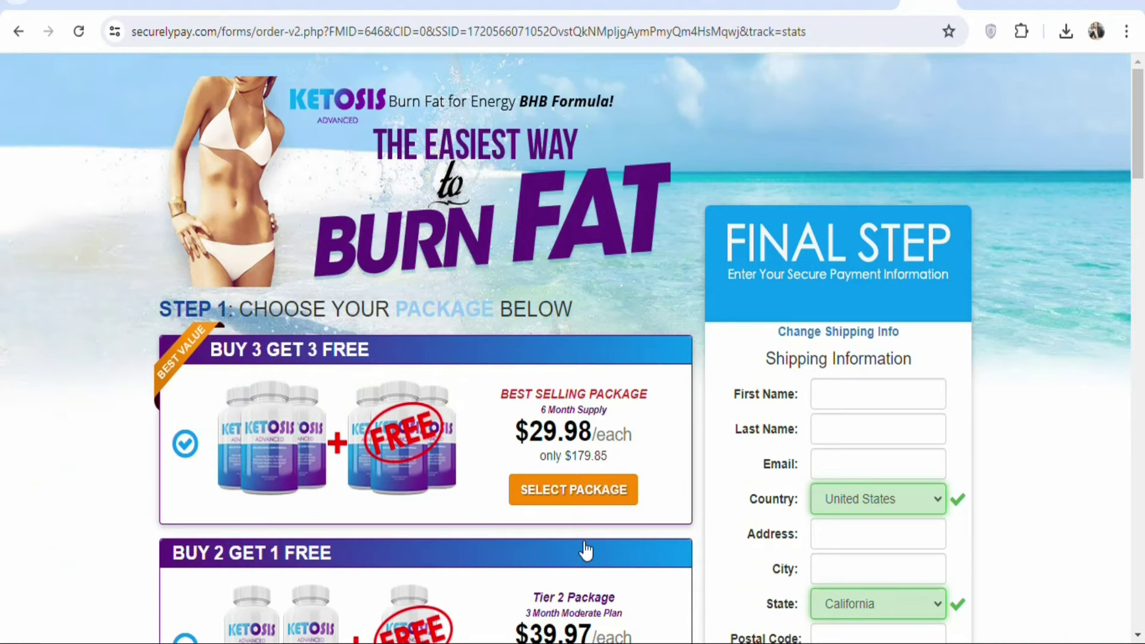
pyautogui.moveTo(1135, 175); pyautogui.dragTo(1140, 303)
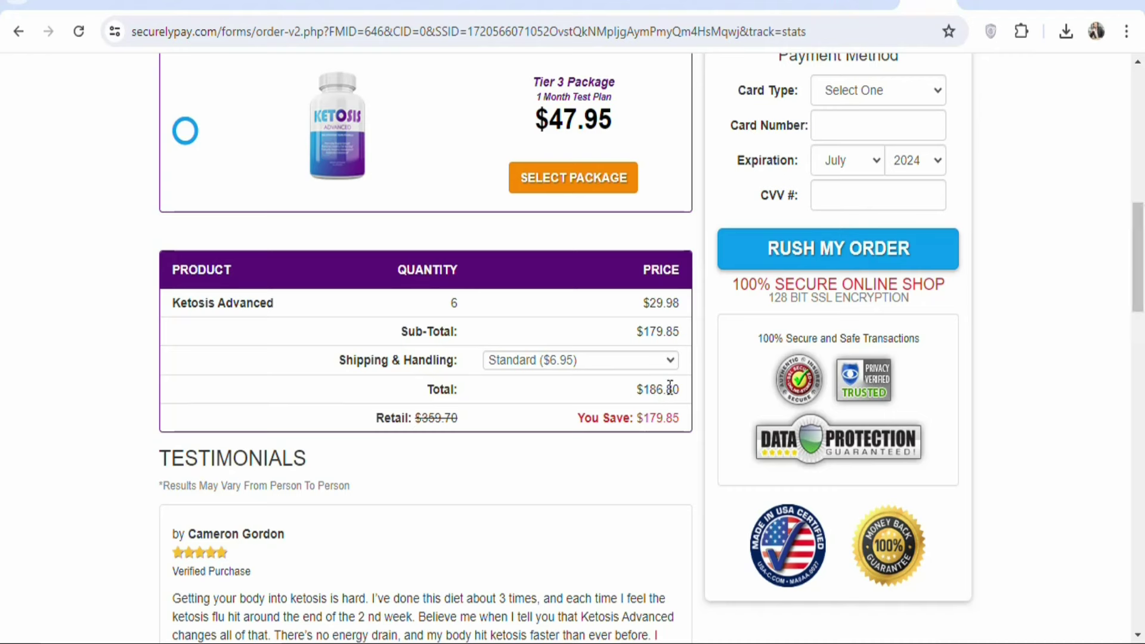
pyautogui.hotkey('alt', 'Tab')
pyautogui.click(643, 265)
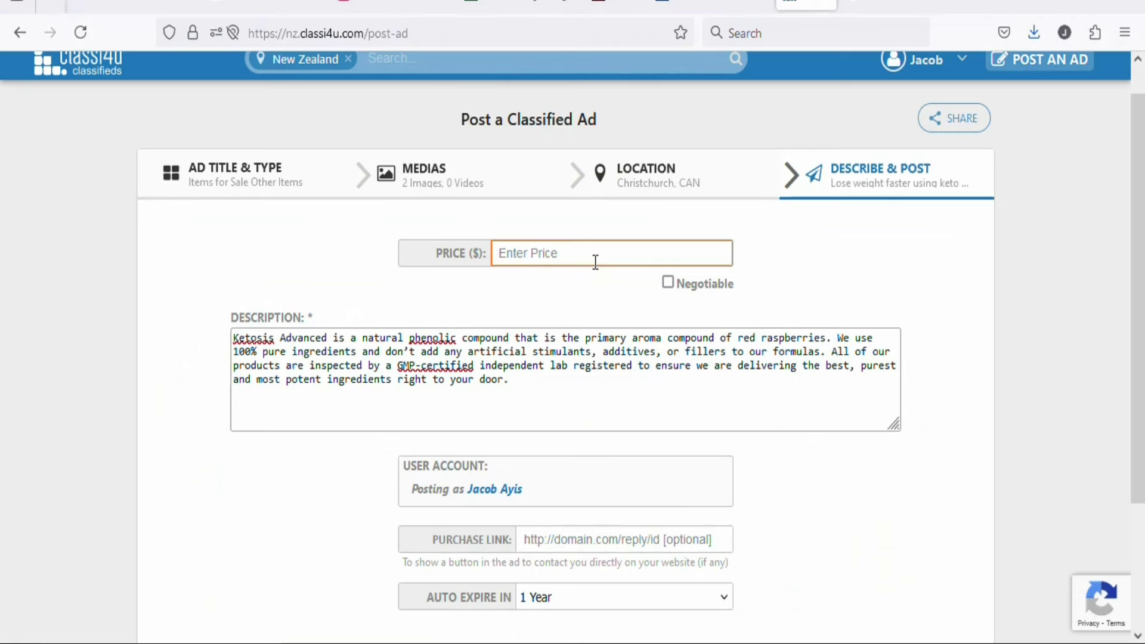
pyautogui.write('18680')
pyautogui.press('BackSpace')
pyautogui.press('BackSpace')
# - Switch to the MarketHealth Ketosis Advanced CPA offer, shorten its tracking link and copy the shortened URL
pyautogui.scroll(-2, 800, 365)
pyautogui.scroll(-2, 1142, 454)
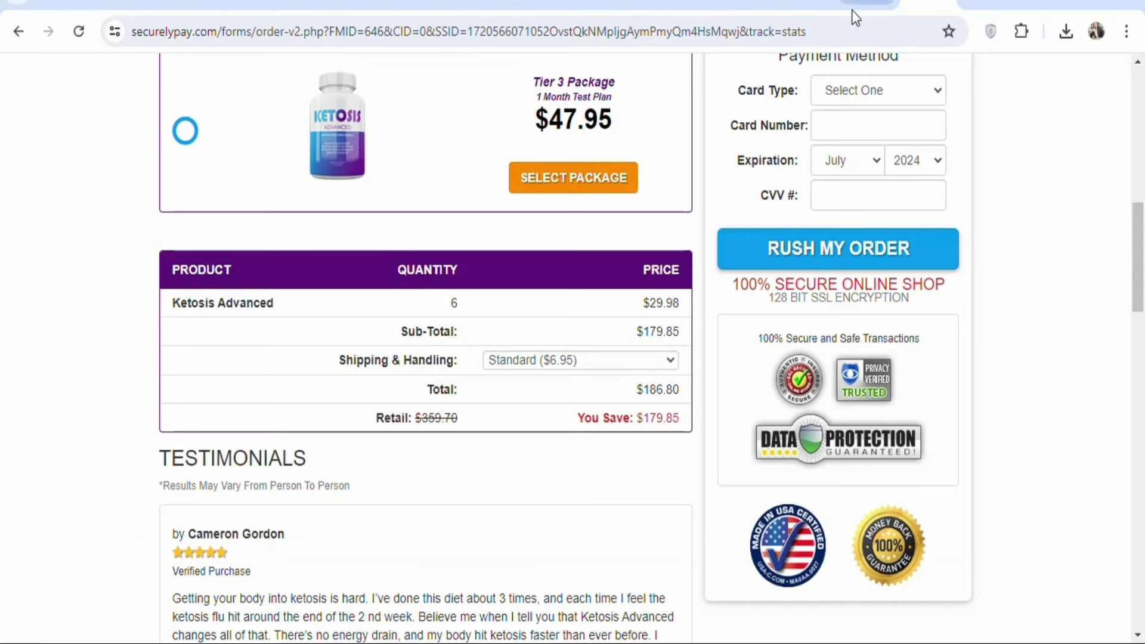
pyautogui.click(853, 12)
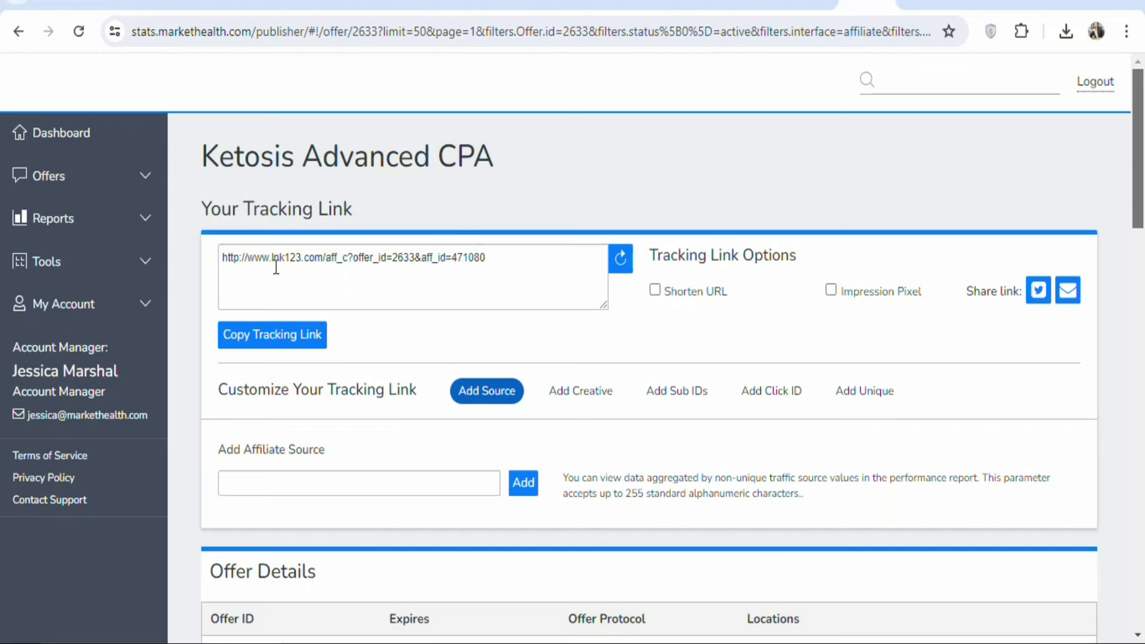
pyautogui.click(655, 291)
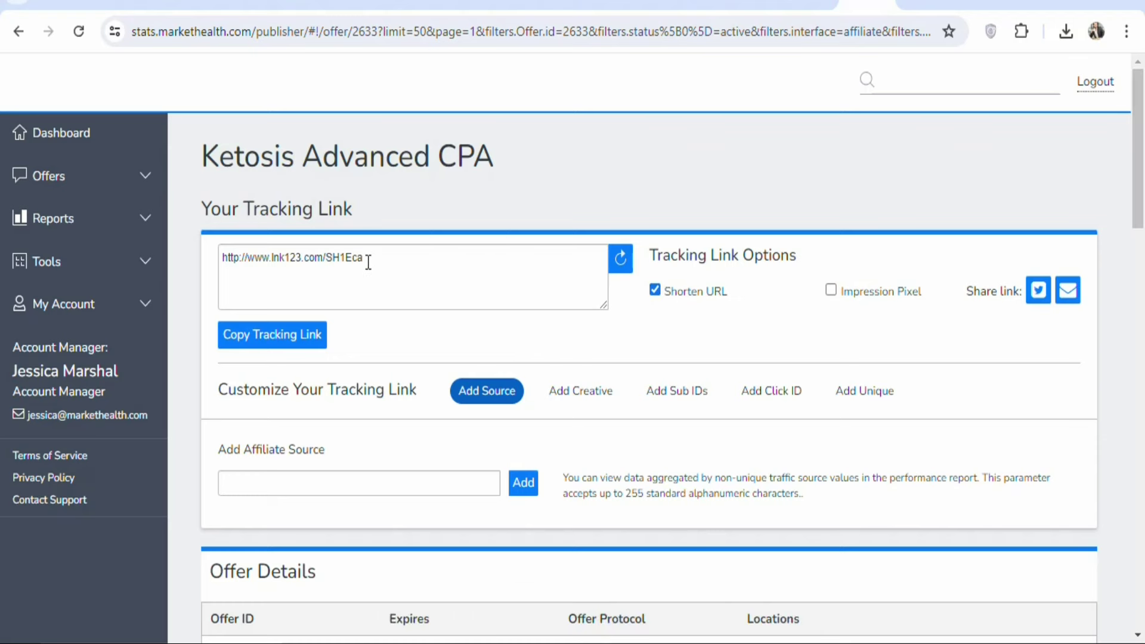
pyautogui.tripleClick(278, 257)
pyautogui.rightClick(278, 257)
pyautogui.click(301, 366)
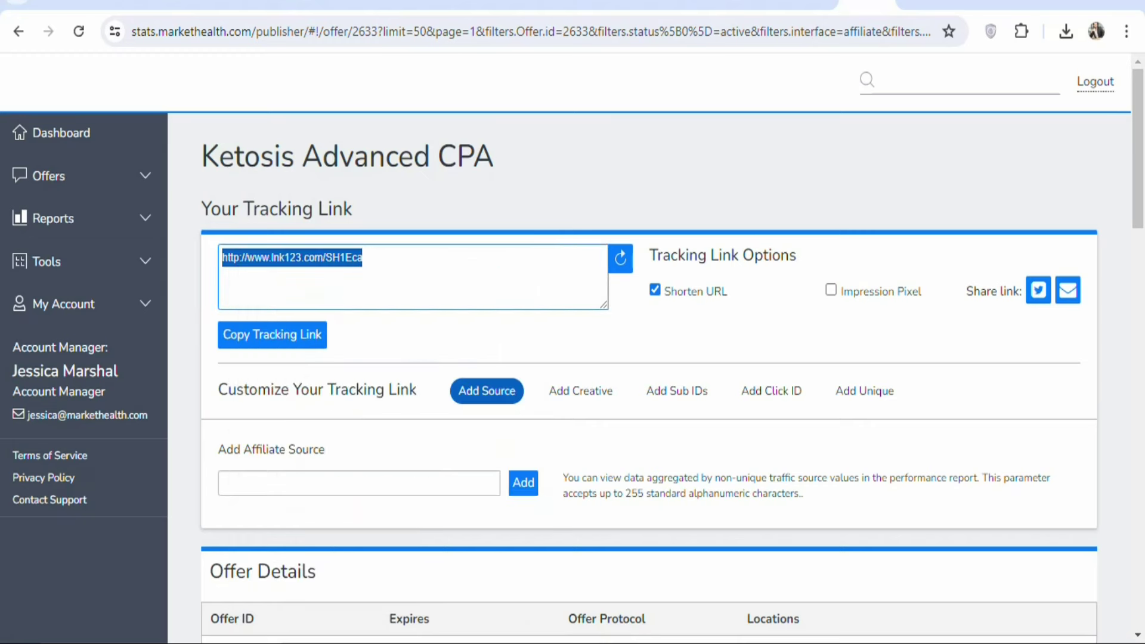
pyautogui.hotkey('alt', 'Tab')
pyautogui.click(628, 383)
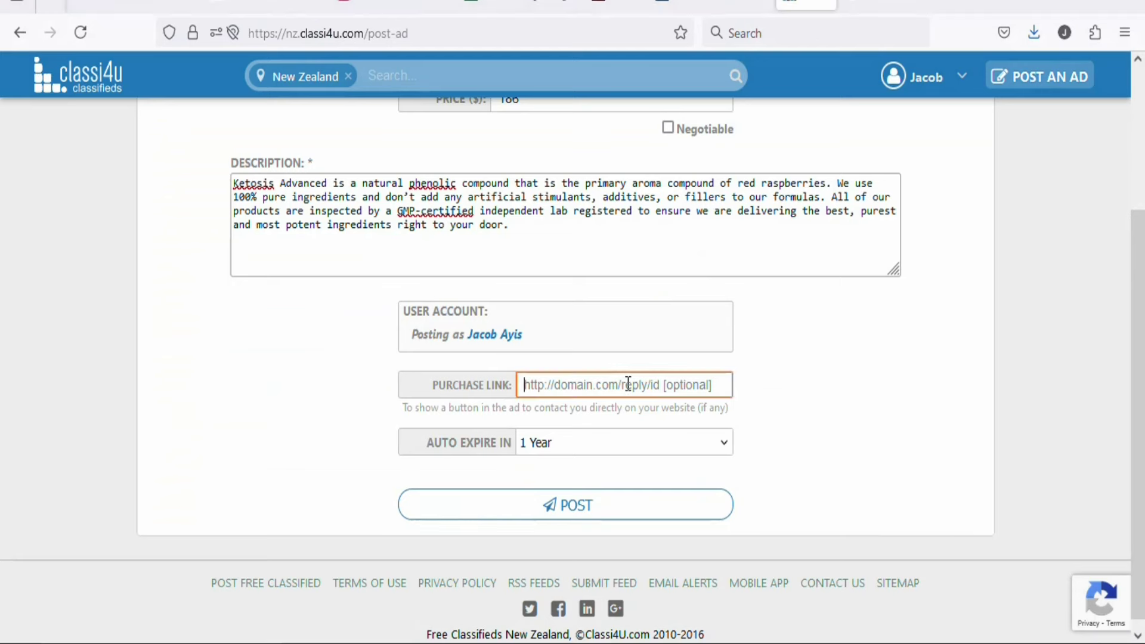
pyautogui.hotkey('ctrl', 'v')
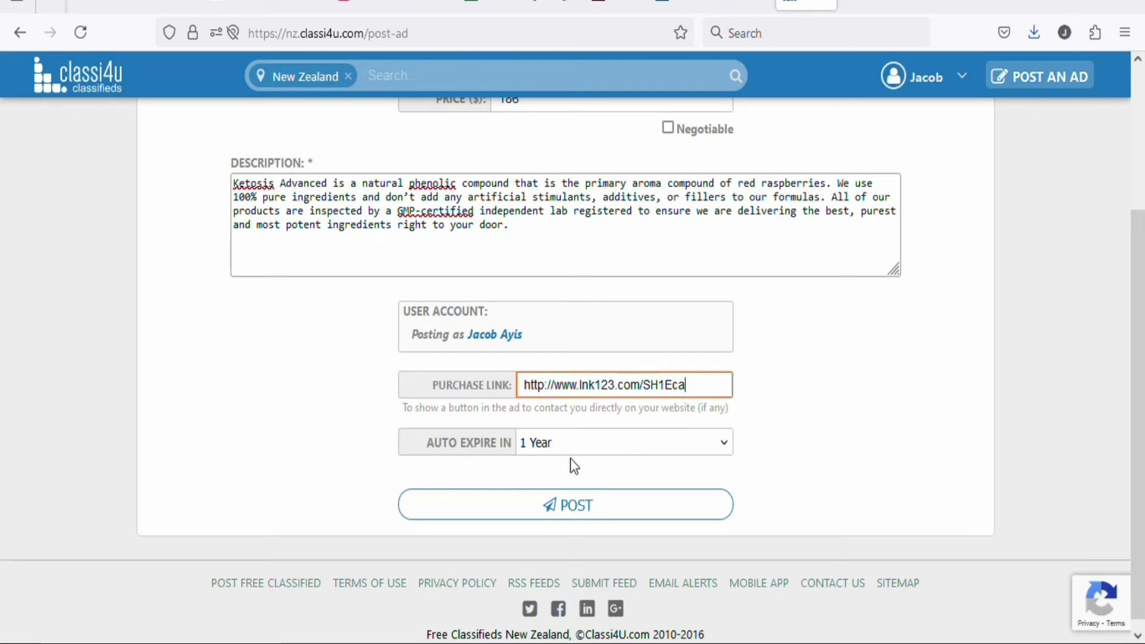
# - Choose 1 Year as the ad's auto-expire period and post the ad
pyautogui.click(723, 442)
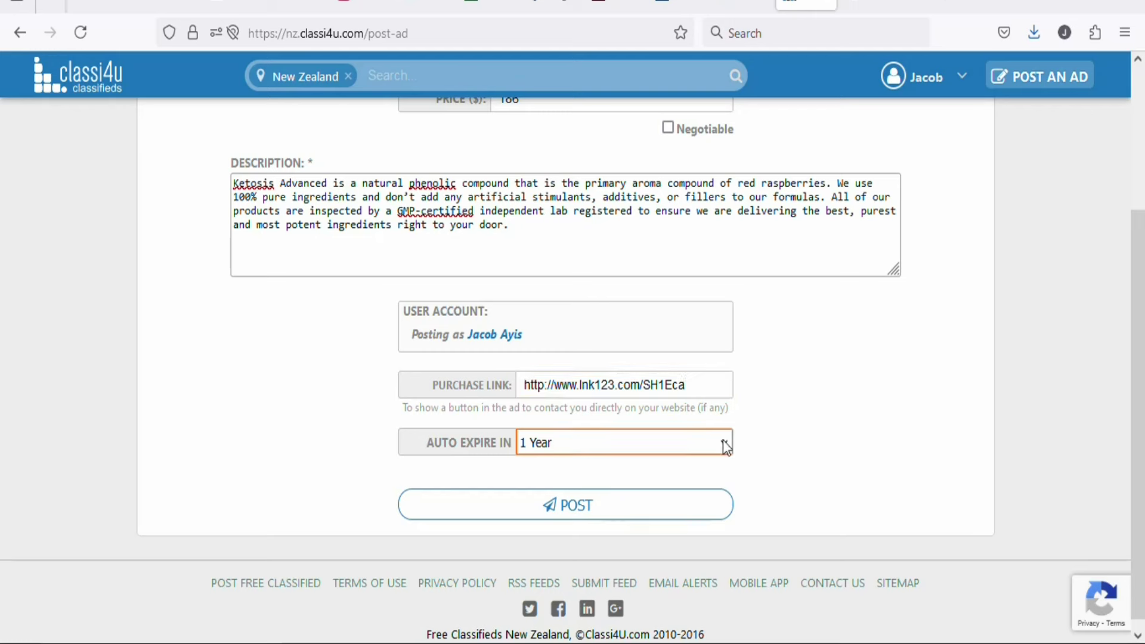
pyautogui.click(724, 442)
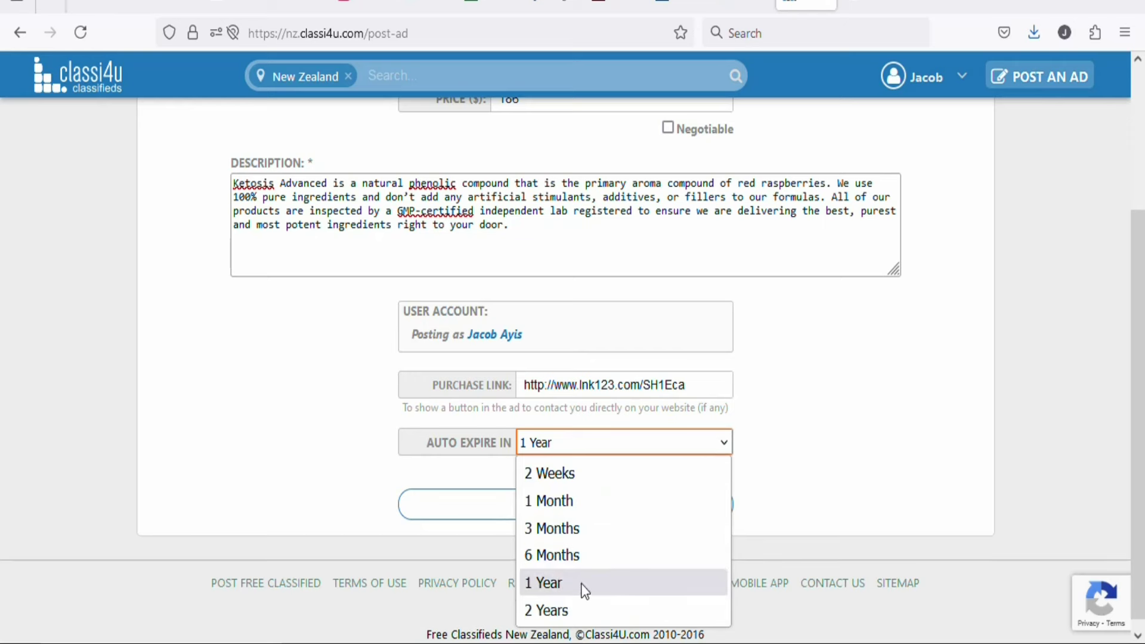
pyautogui.click(613, 576)
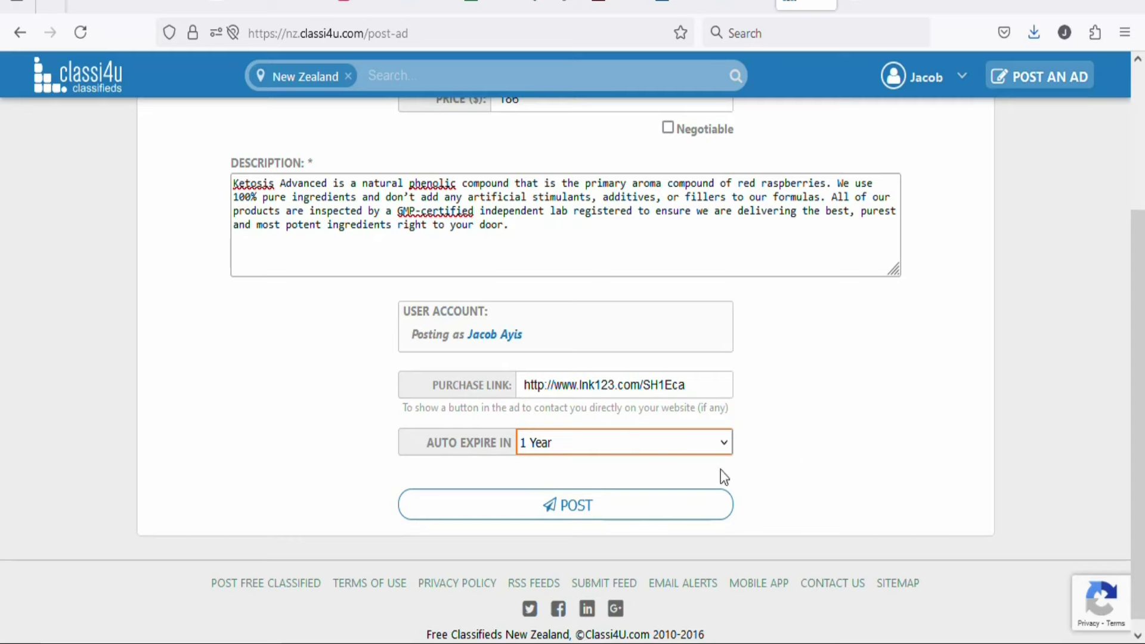
pyautogui.click(599, 510)
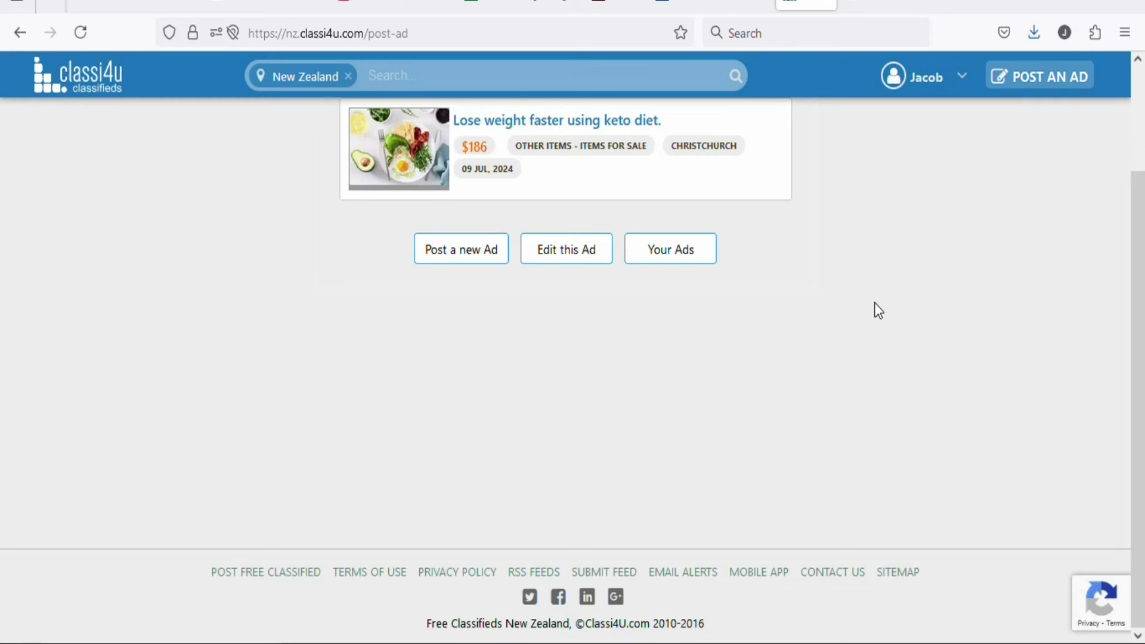
pyautogui.moveTo(1140, 352); pyautogui.dragTo(1140, 246)
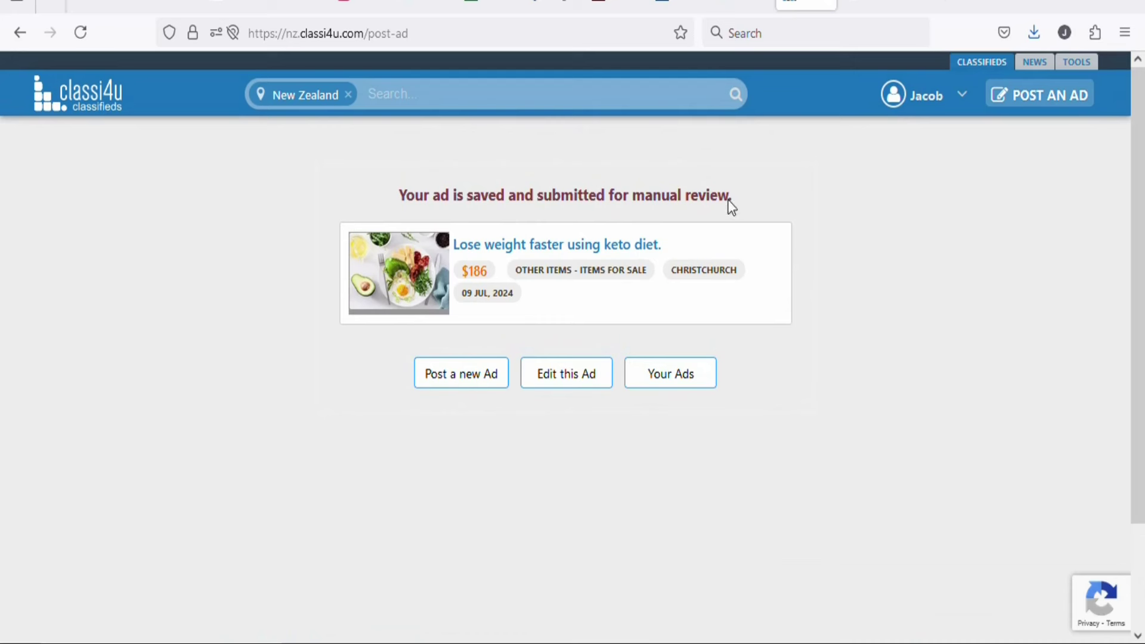